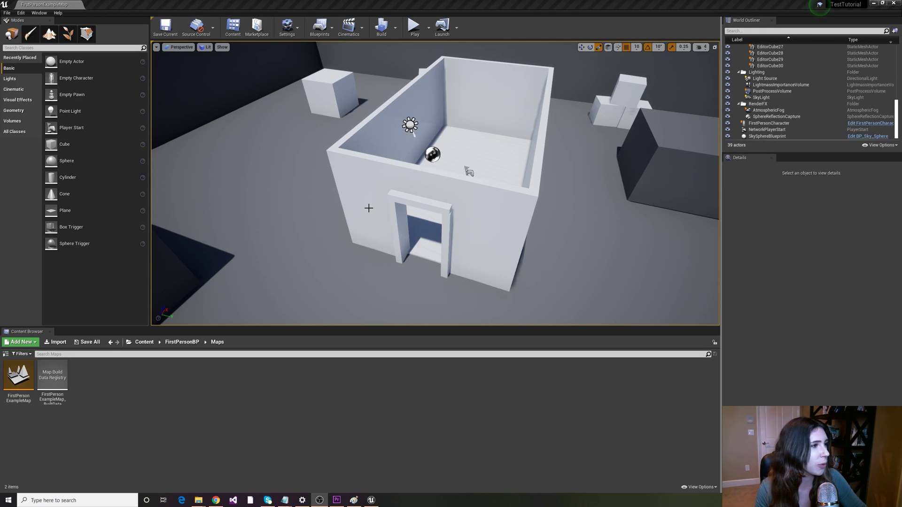
- Select each wall piece, the doorway lintel and floor cube EditorCube30, then look down into the room
left_click(369, 208)
left_click(487, 215)
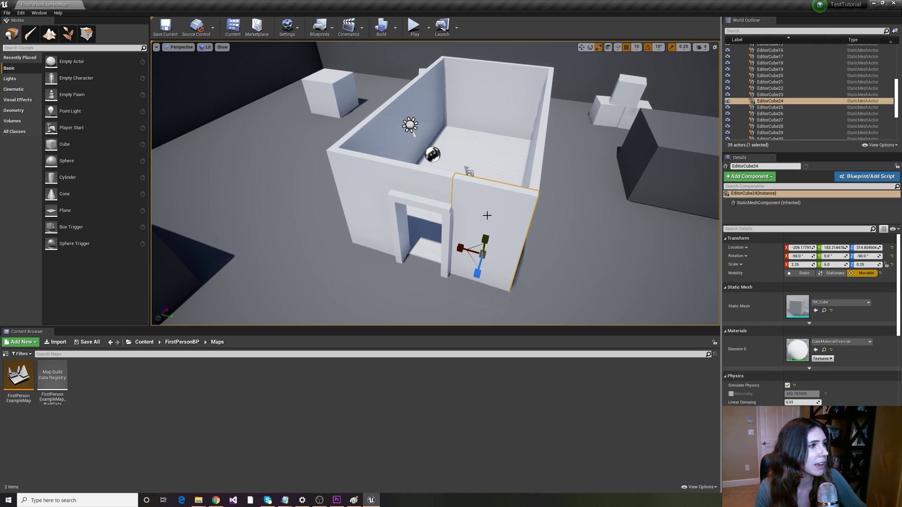
left_click(447, 192)
left_click(512, 164)
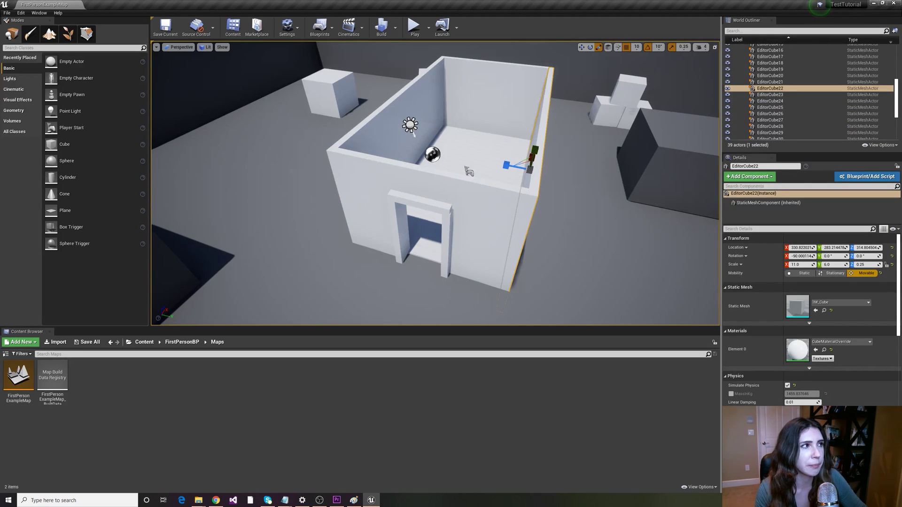
left_click(489, 98)
left_click(445, 209)
left_click(422, 197)
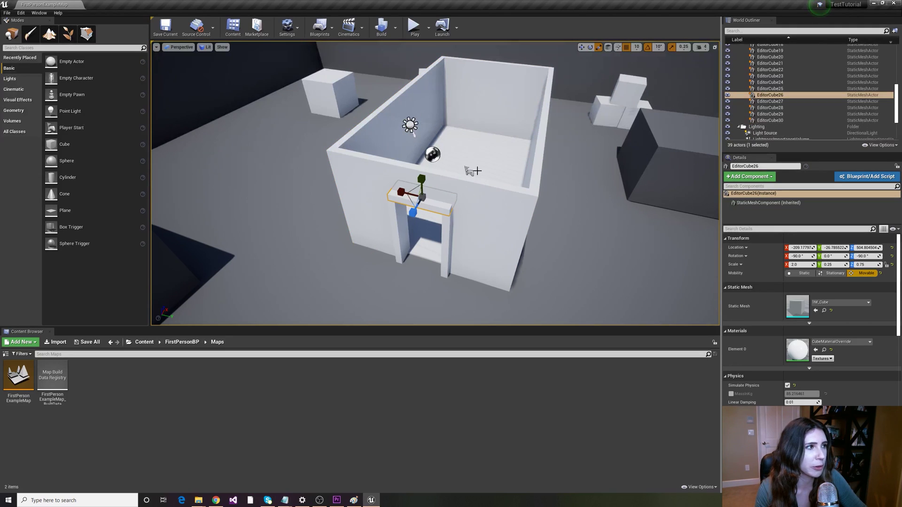
left_click(498, 156)
mouse_move(435, 183)
right_mouse_down()
mouse_move(423, 169)
mouse_move(433, 197)
mouse_move(440, 178)
right_mouse_up()
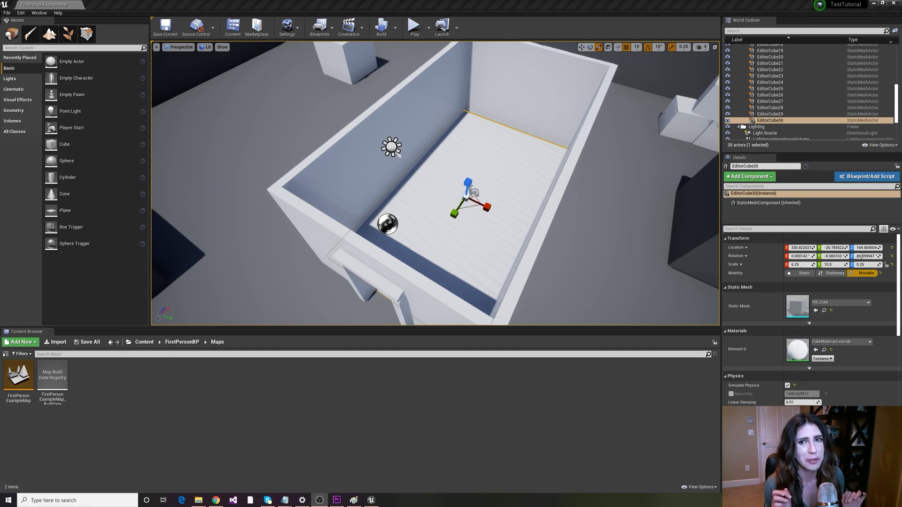
- Switch to the File Explorer window showing D:\Desktop\TEXTURES with wood.jpg
key("alt+Tab")
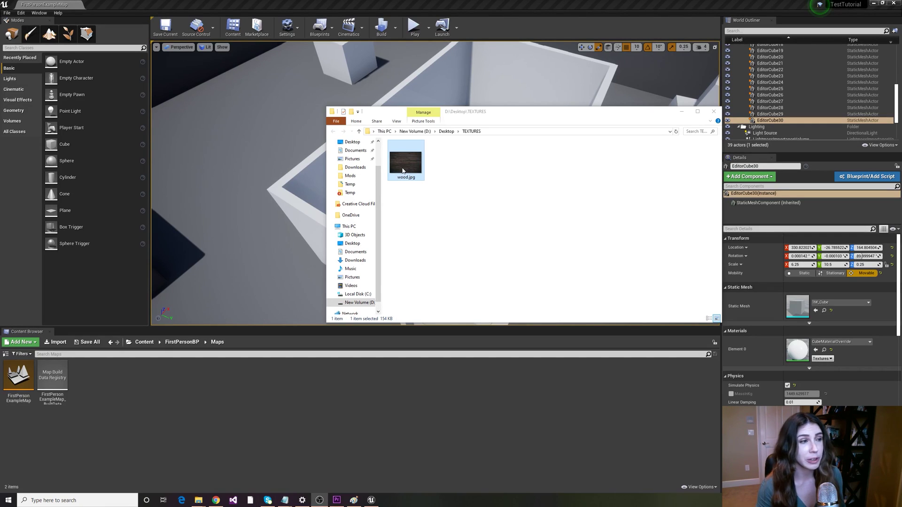
- Import wood.jpg from File Explorer into the FirstPersonBP Maps folder as a wood texture
left_click_drag(402, 168, 396, 413)
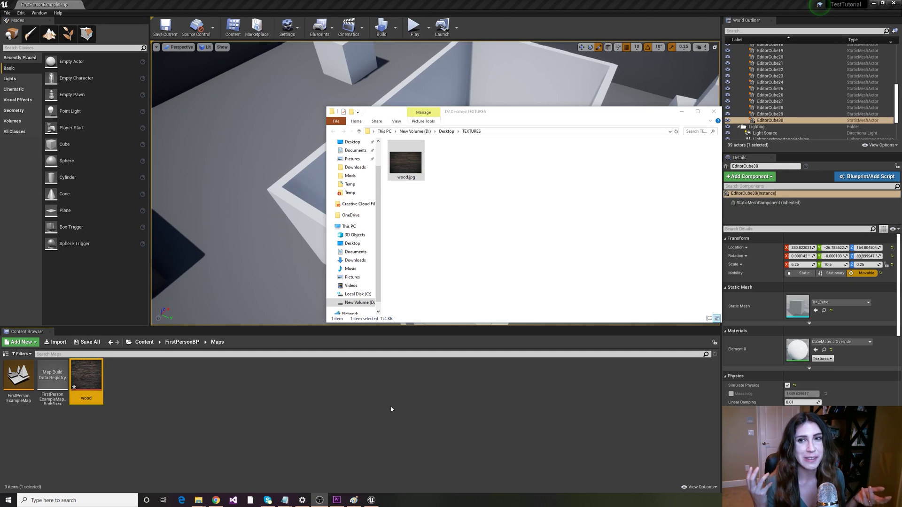
left_click(391, 409)
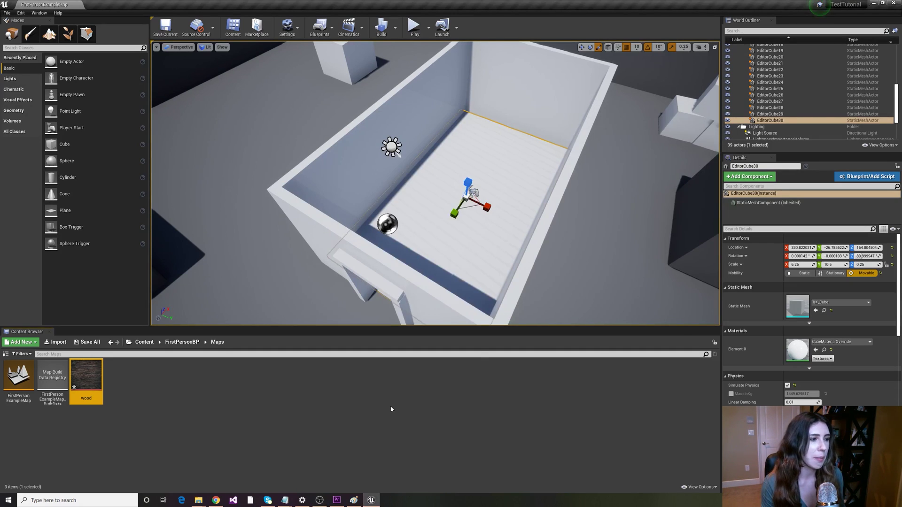
right_click(391, 410)
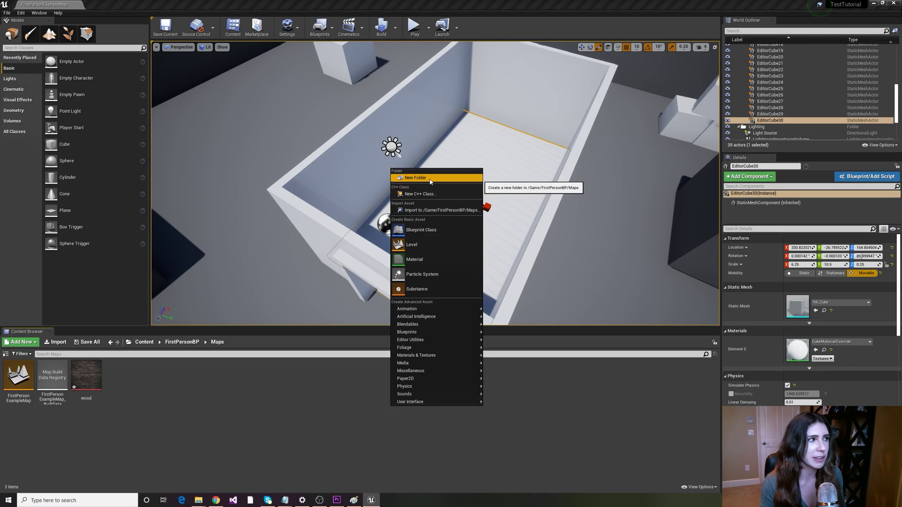
- Make a new folder named Textures in Maps and move the wood texture into it
left_click(415, 178)
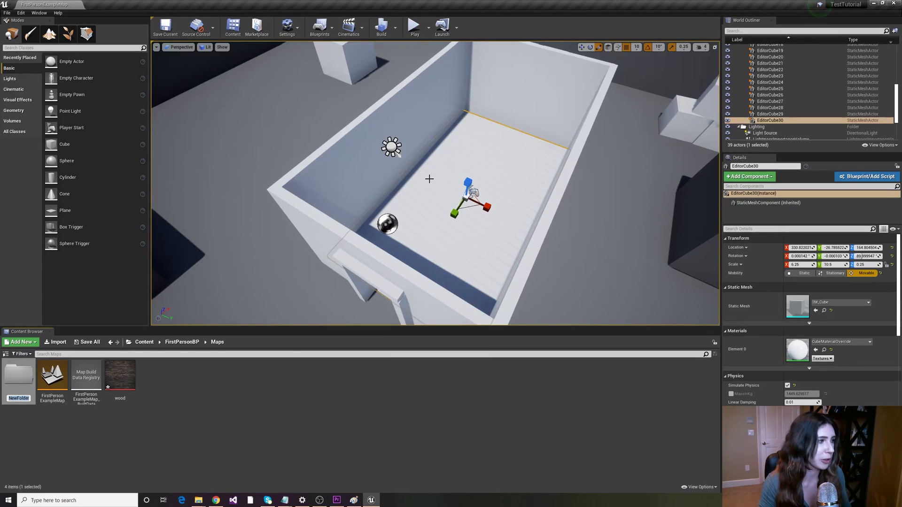
type("Textures")
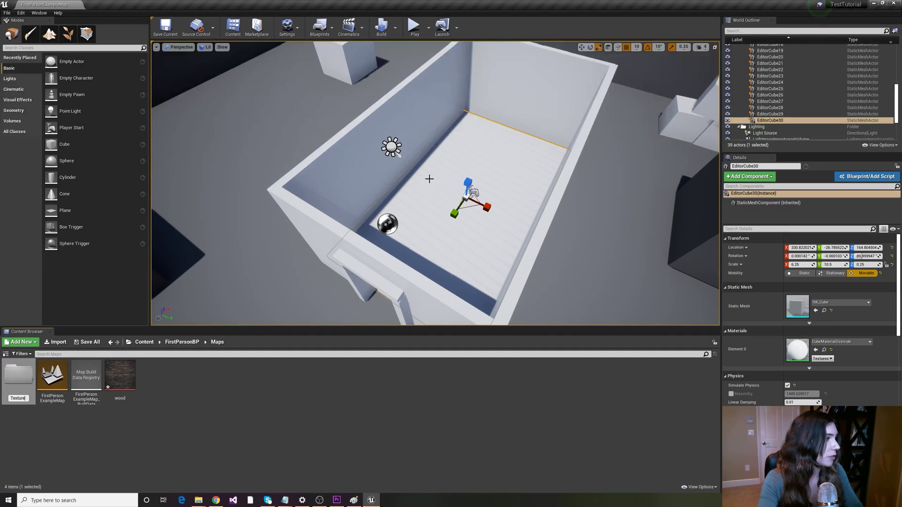
key("Return")
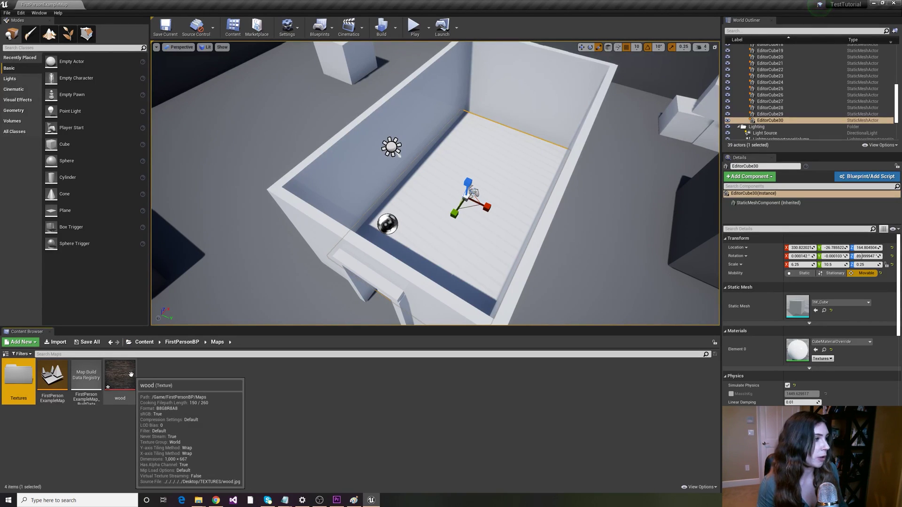
left_click_drag(121, 375, 20, 378)
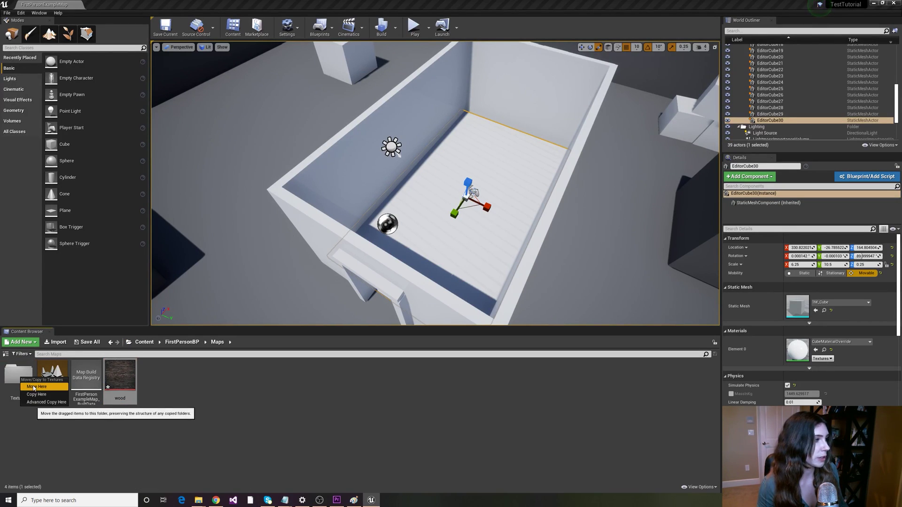
left_click(34, 387)
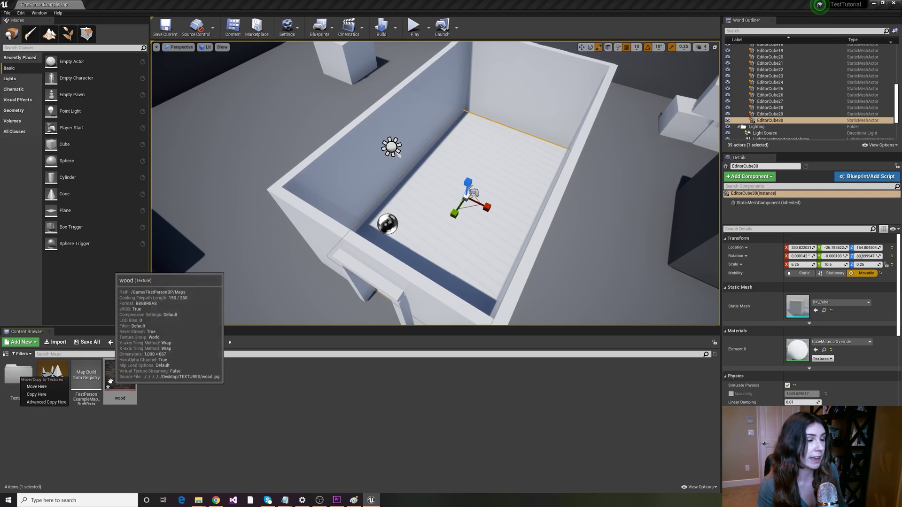
left_click(45, 389)
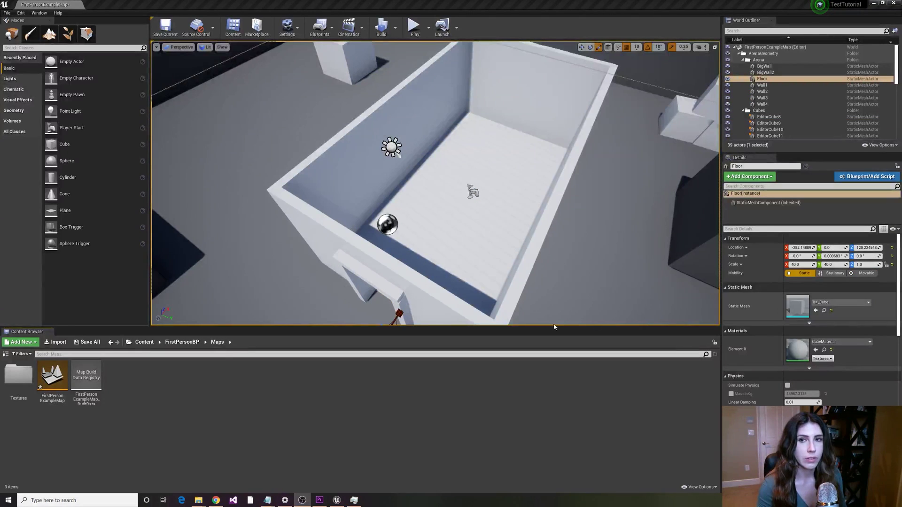
- Drop the wood texture from the Textures folder onto the room floor, generating wood_Mat
double_click(18, 376)
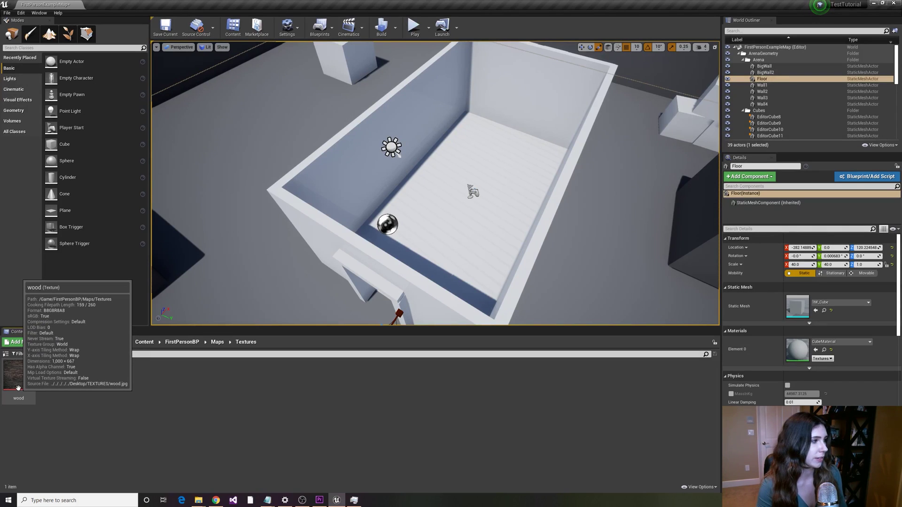
left_click_drag(18, 388, 432, 221)
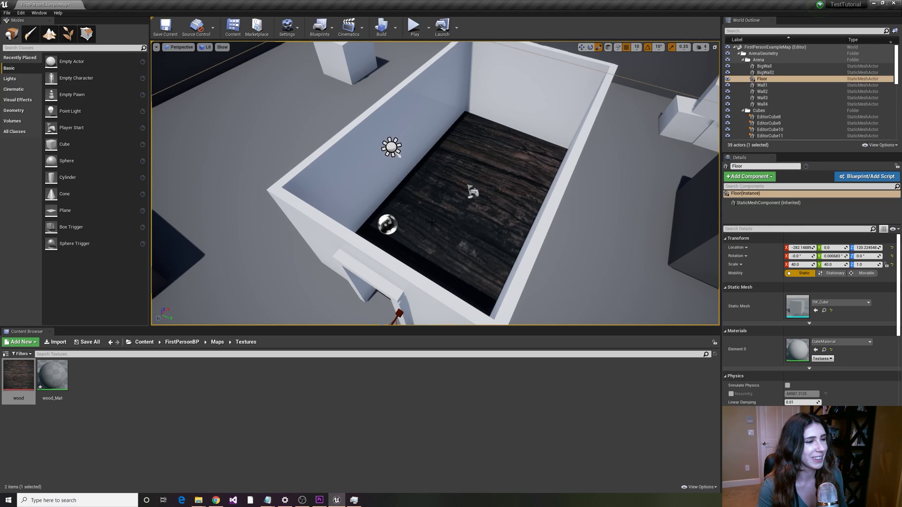
mouse_move(59, 385)
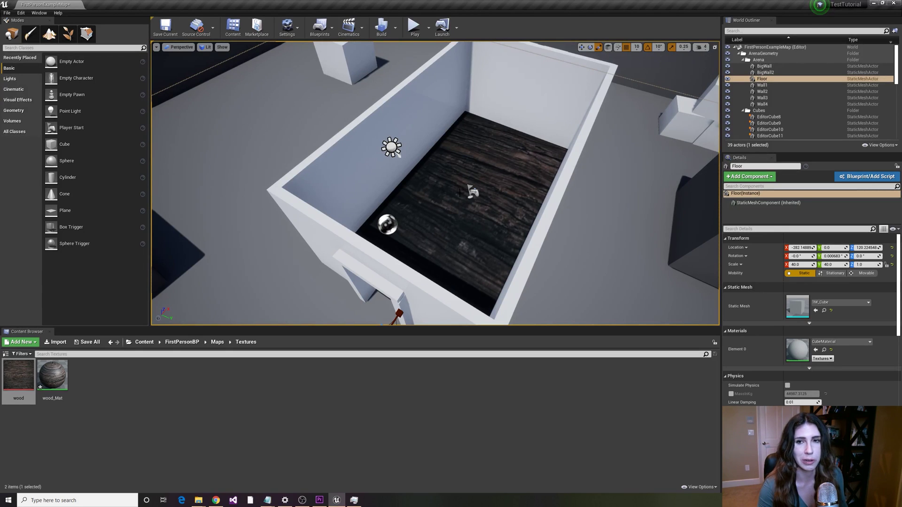
left_click(504, 217)
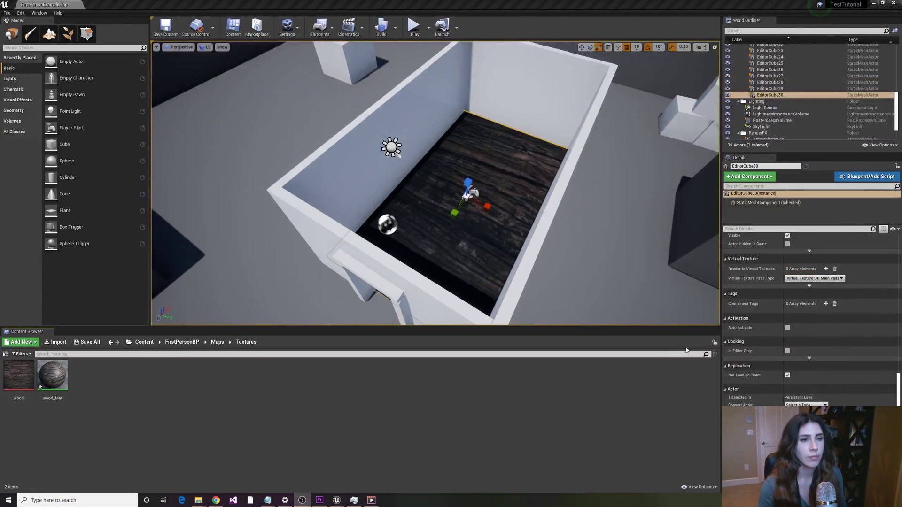
- Select the wood_Mat material in the Content Browser
left_click(57, 374)
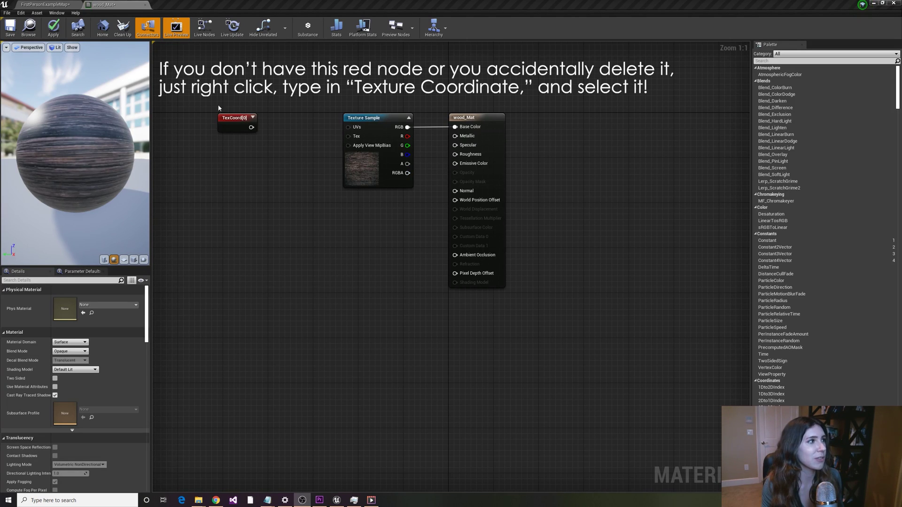
left_click_drag(231, 120, 218, 125)
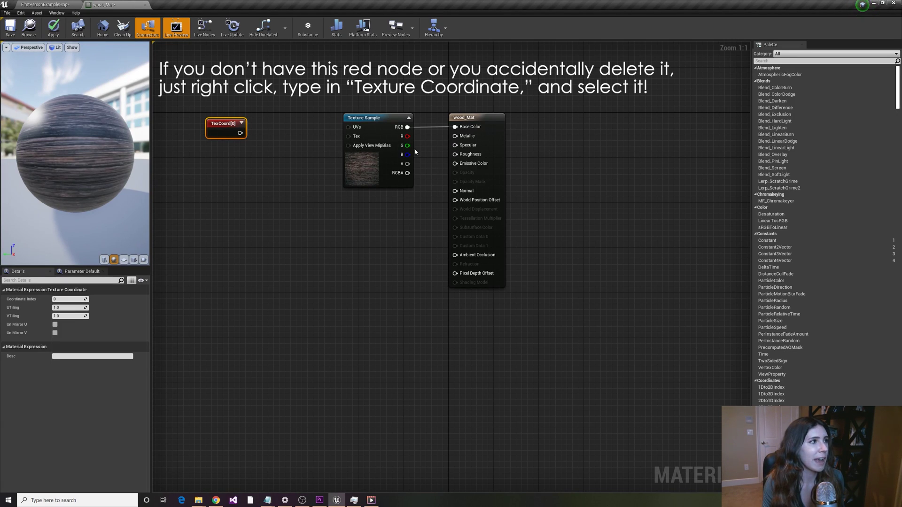
- Select the wood_Mat result node and pull a new connection from the TexCoord output
left_click(487, 136)
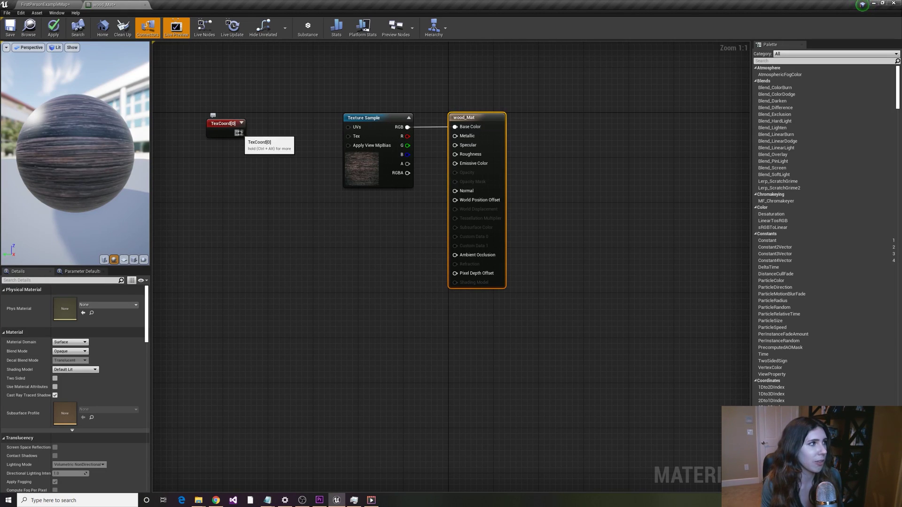
left_click_drag(238, 133, 262, 173)
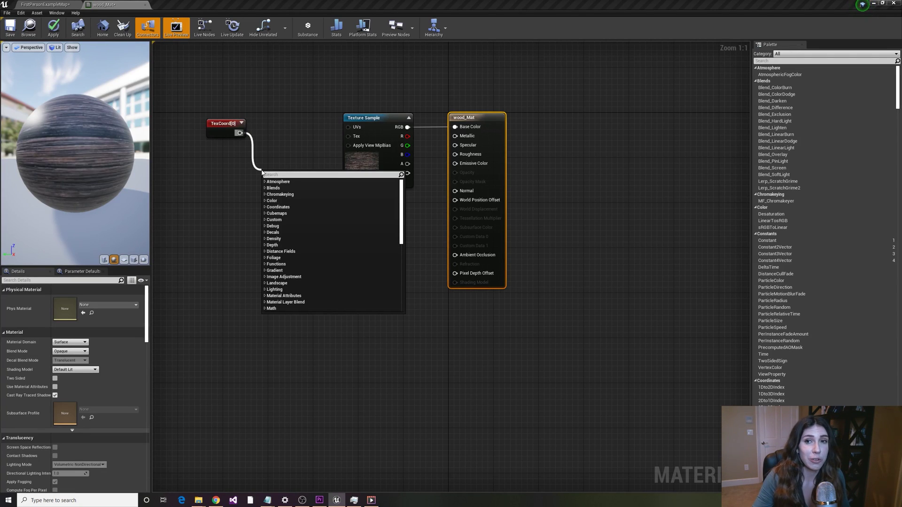
- Add a Multiply node from the TexCoord output, then delete it
type("multiply")
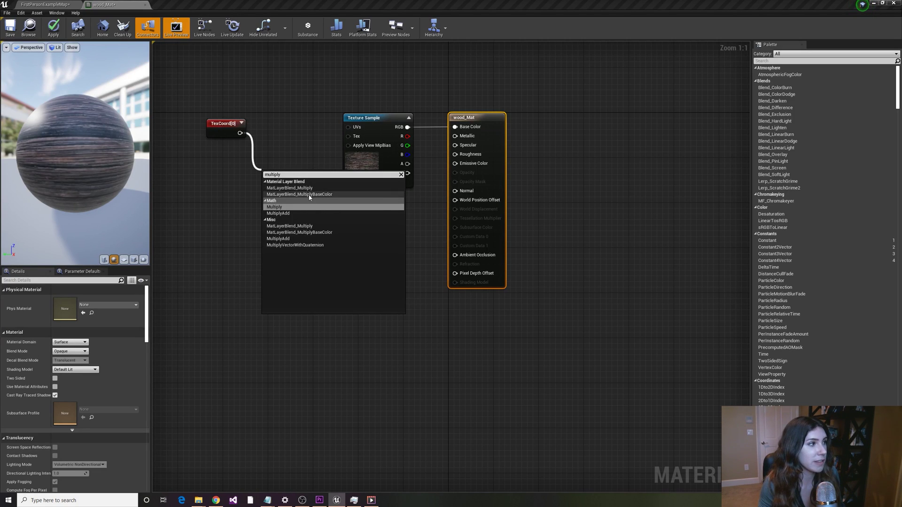
left_click(285, 209)
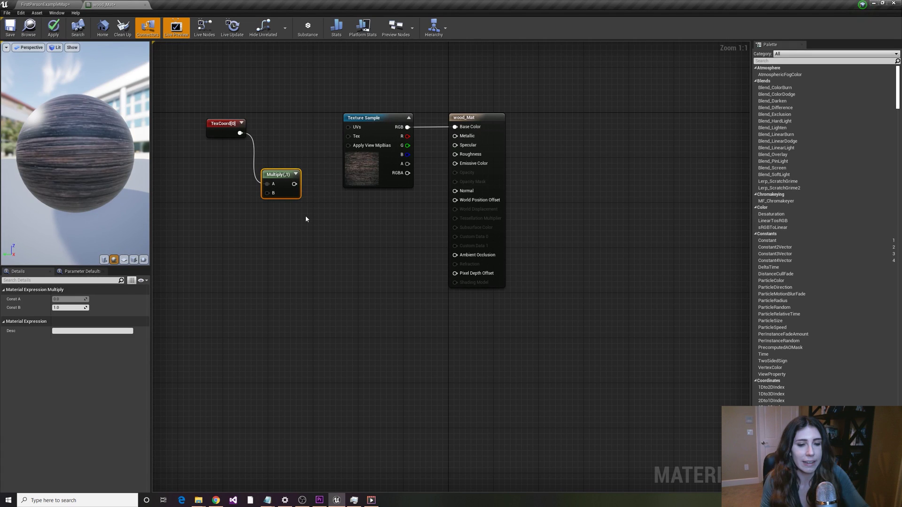
key("Delete")
- Add a fresh Multiply node on the TexCoord connection, raise it slightly, and return to the level
left_click_drag(240, 133, 270, 191)
type("multi")
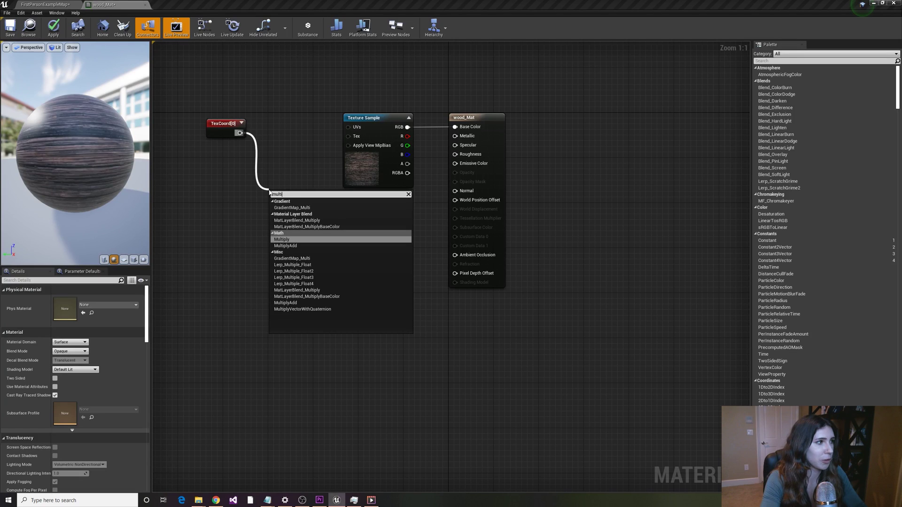
left_click(306, 239)
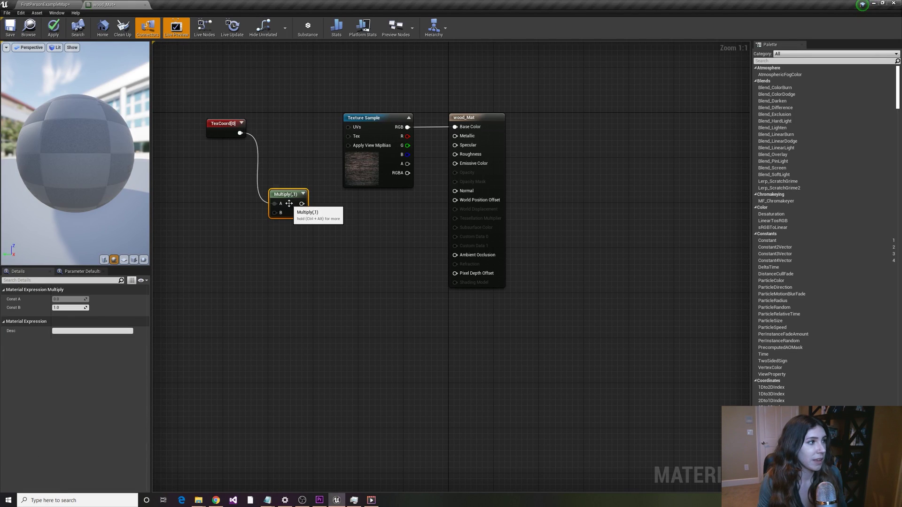
left_click_drag(289, 205, 285, 187)
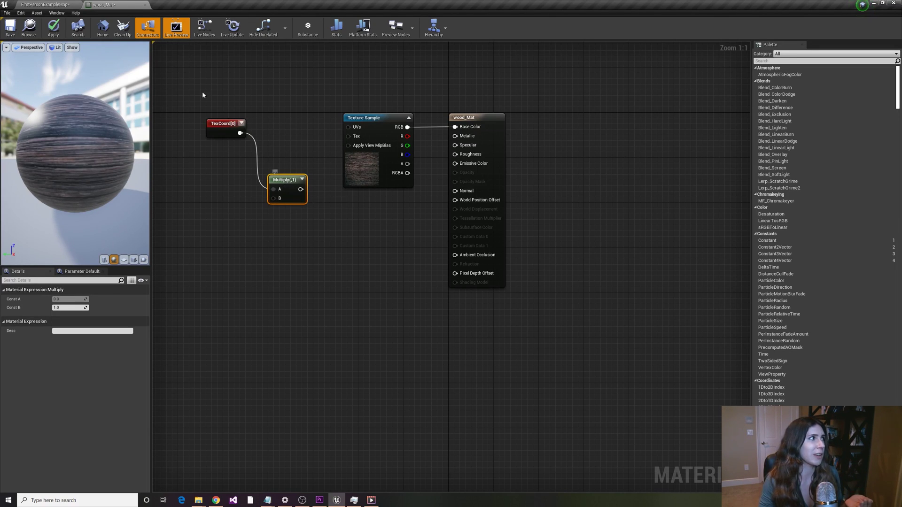
left_click(66, 5)
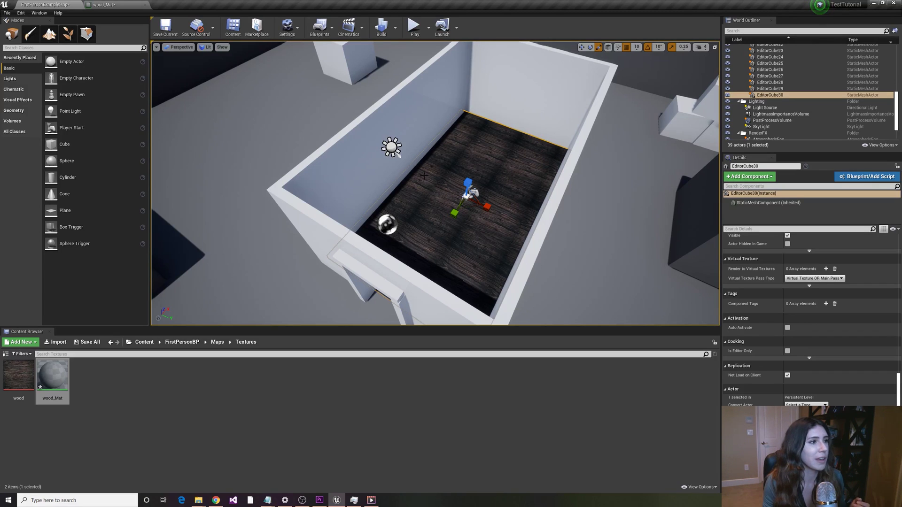
- Back in the wood_Mat graph, wire the Multiply output into the Texture Sample's UVs
left_click(103, 4)
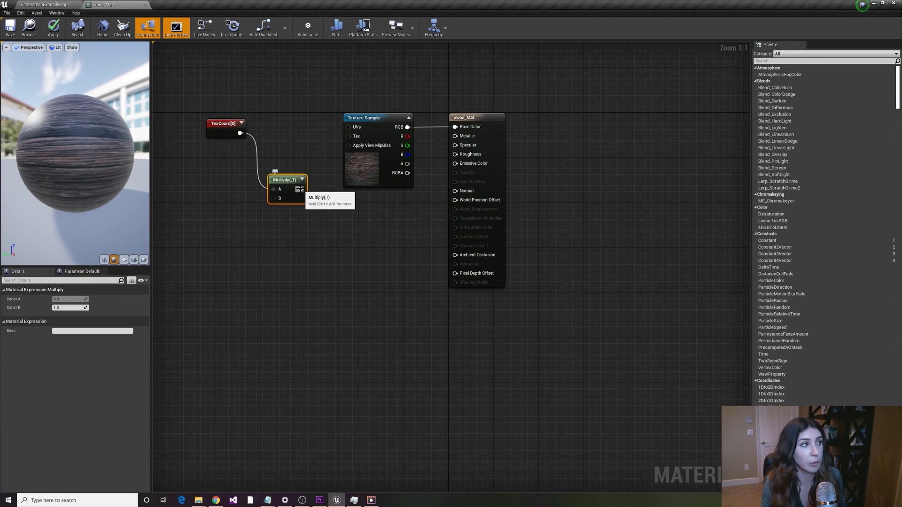
left_click_drag(299, 191, 350, 130)
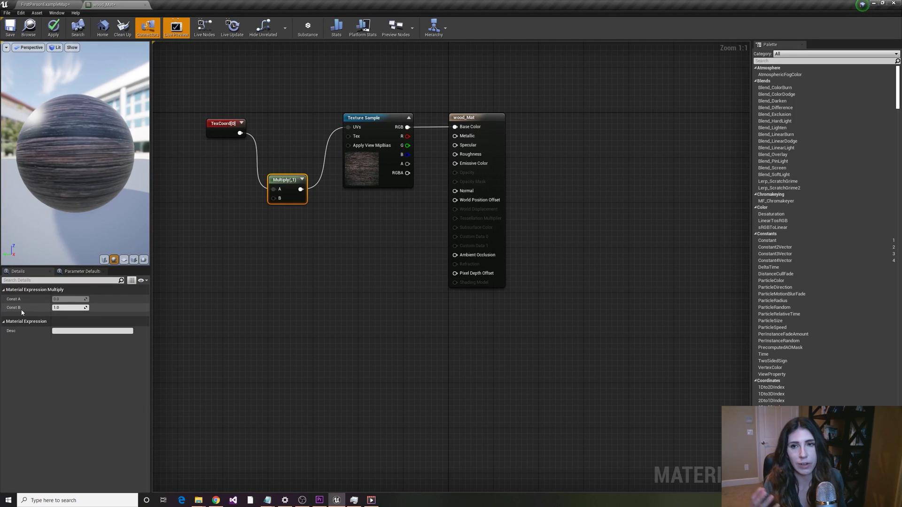
- Enter 6 as the Multiply node's Const B in the Details panel to tile the wood
left_click(75, 308)
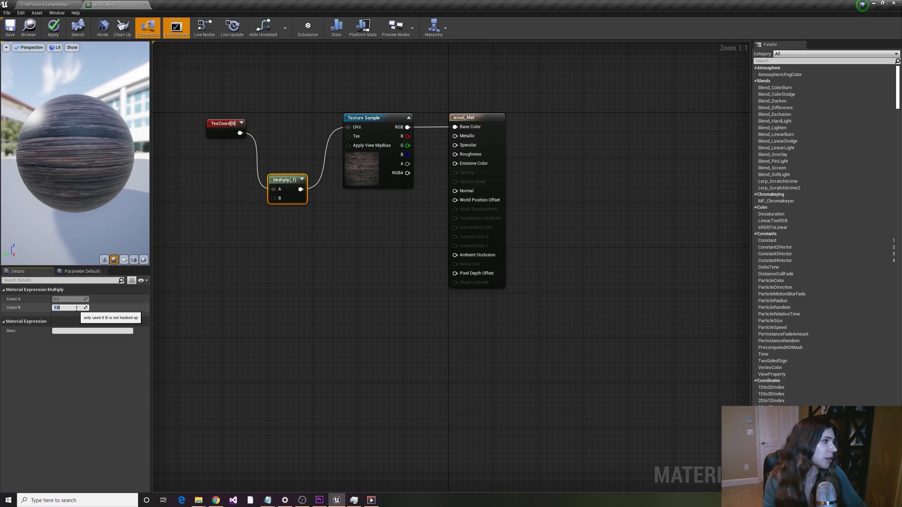
type("6")
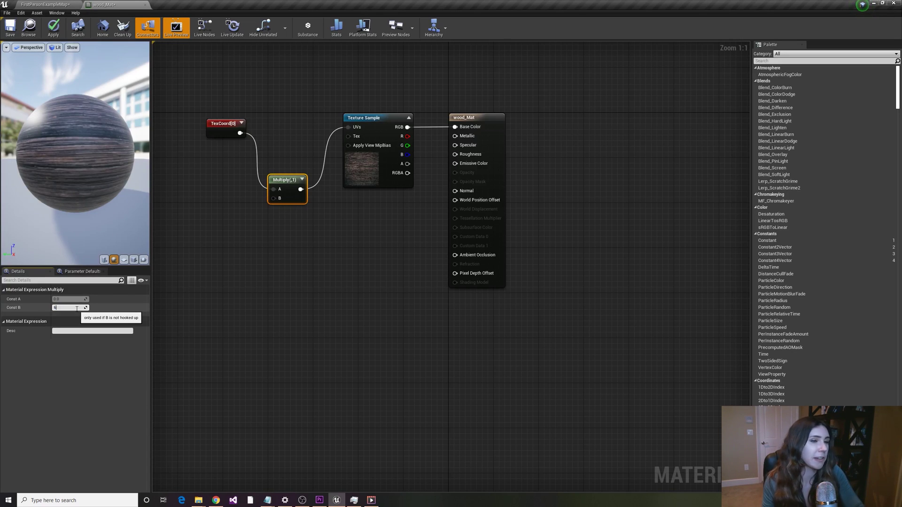
key("Return")
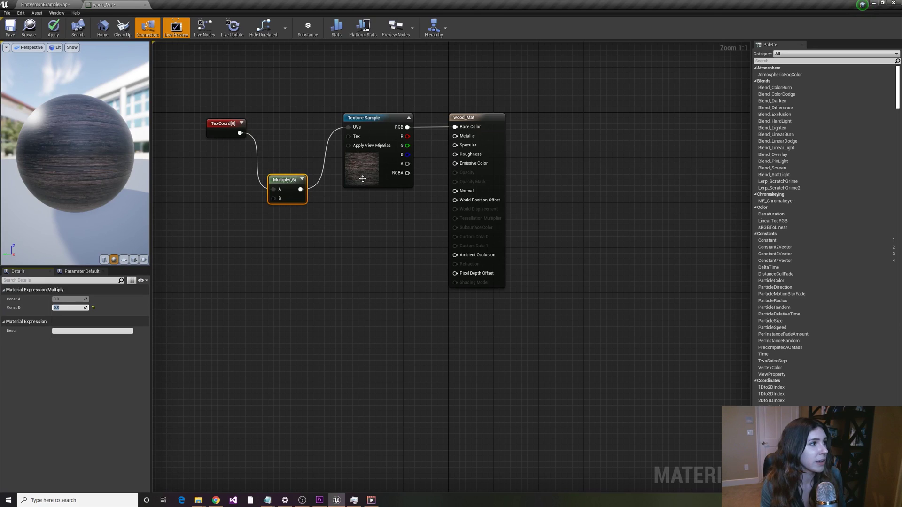
- Apply and save the six-times-tiled wood_Mat, then inspect the wooden floor in FirstPersonExampleMap
left_click(53, 29)
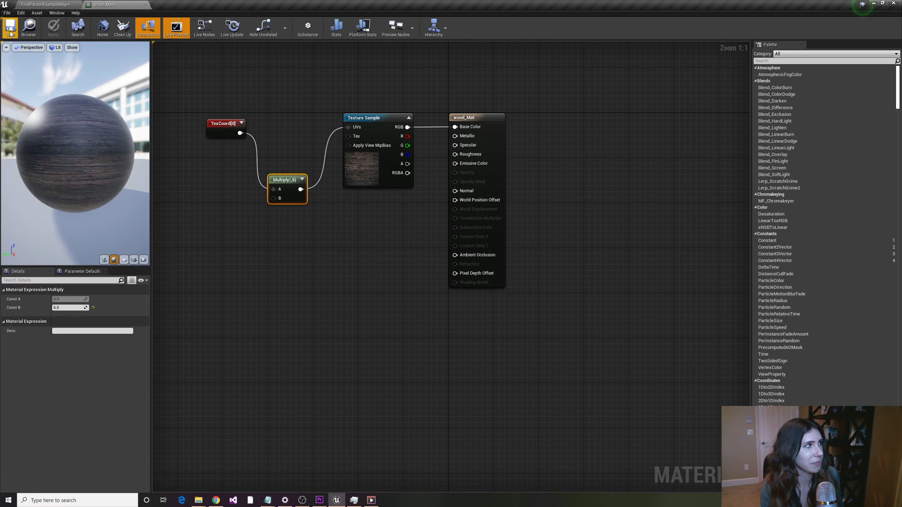
left_click(11, 31)
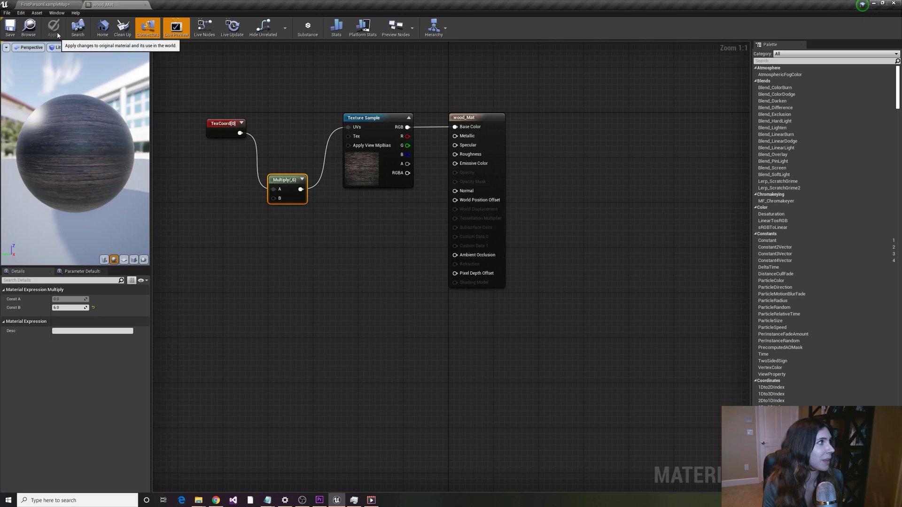
left_click(58, 6)
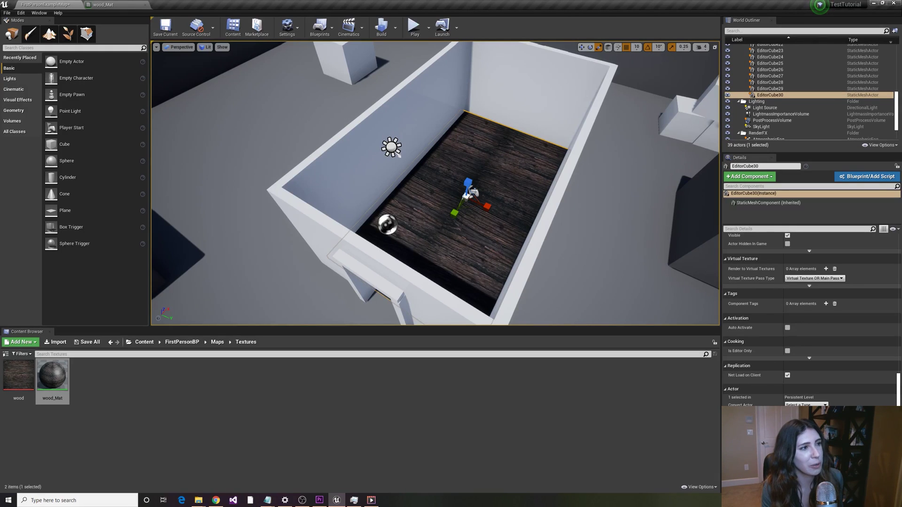
left_click(566, 251)
left_click(469, 235)
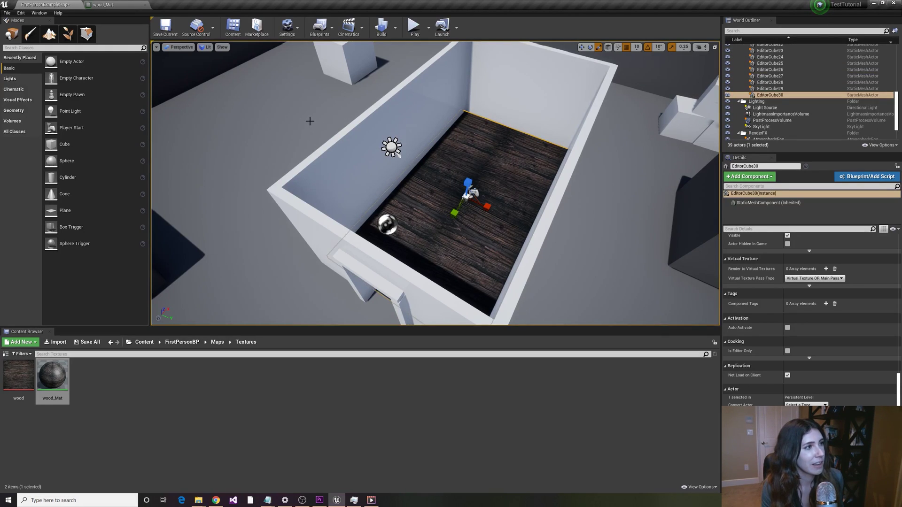
left_click(110, 5)
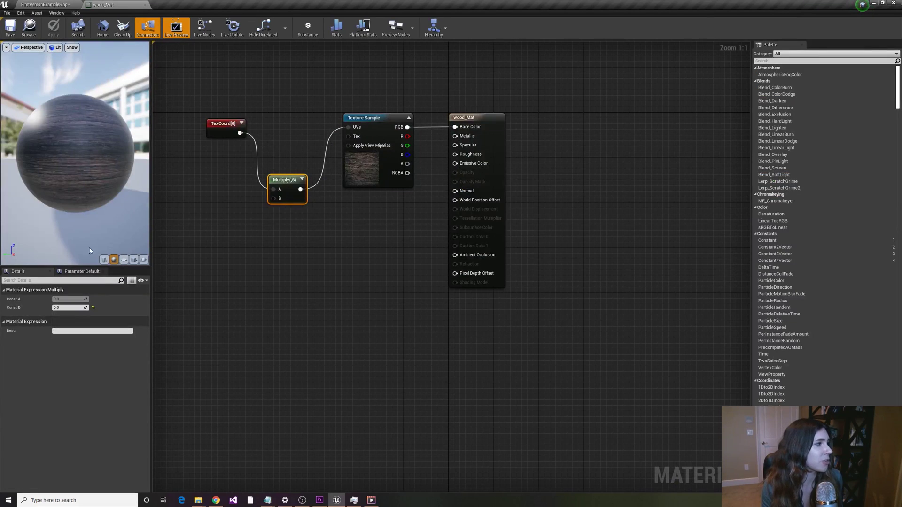
- Change the multiplier's Const B to 600, apply and save wood_Mat, and view the level
left_click(76, 308)
type("600")
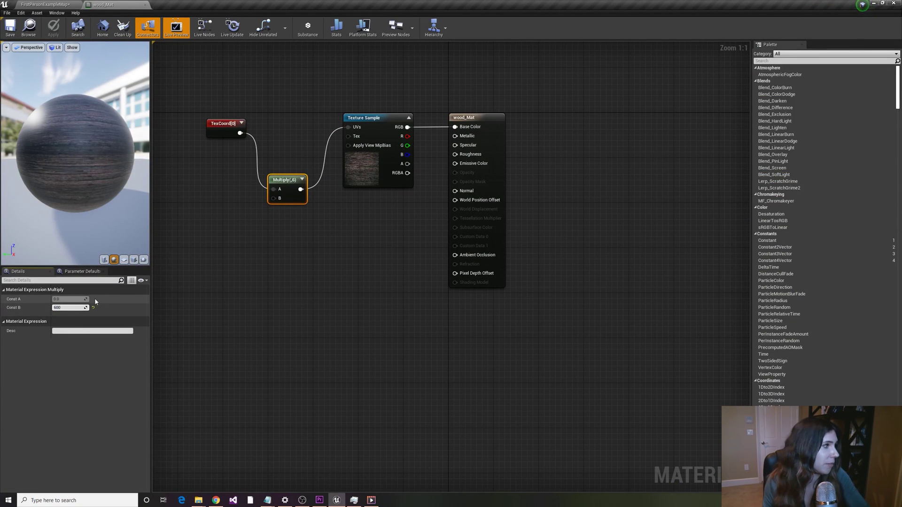
key("Return")
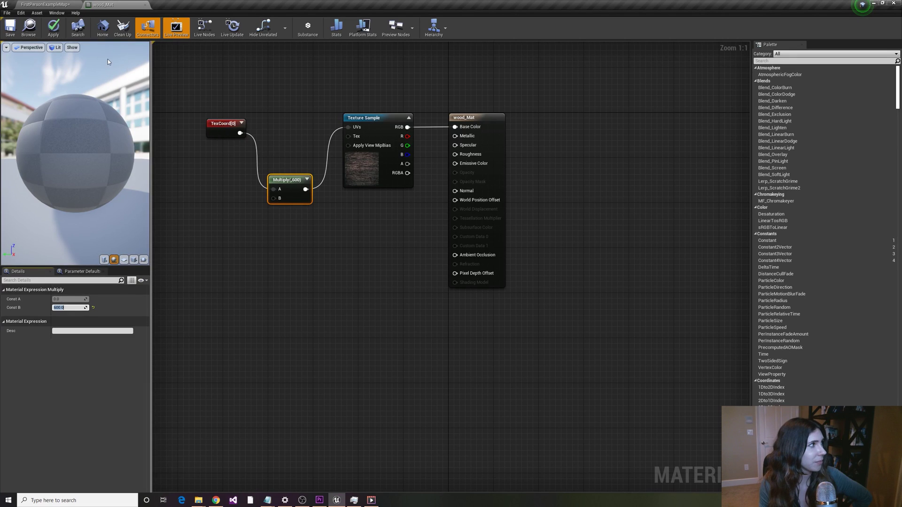
key("ctrl+s")
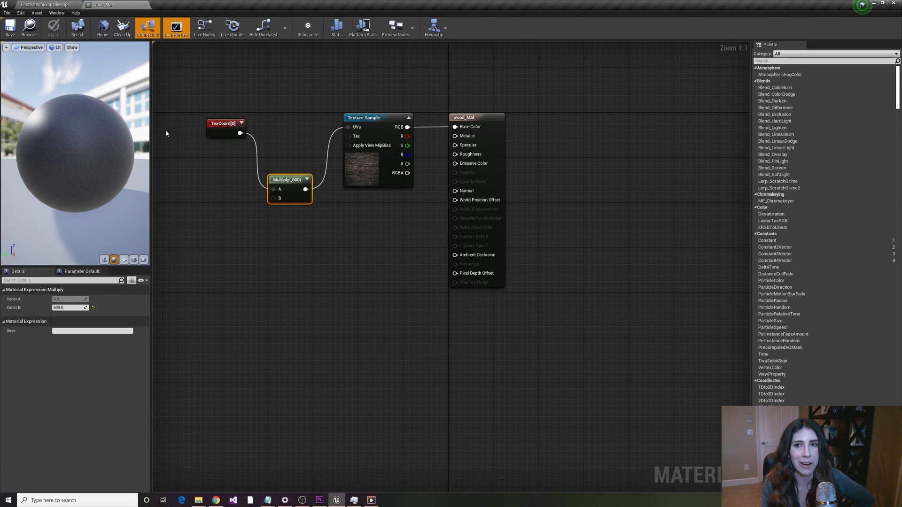
left_click(16, 34)
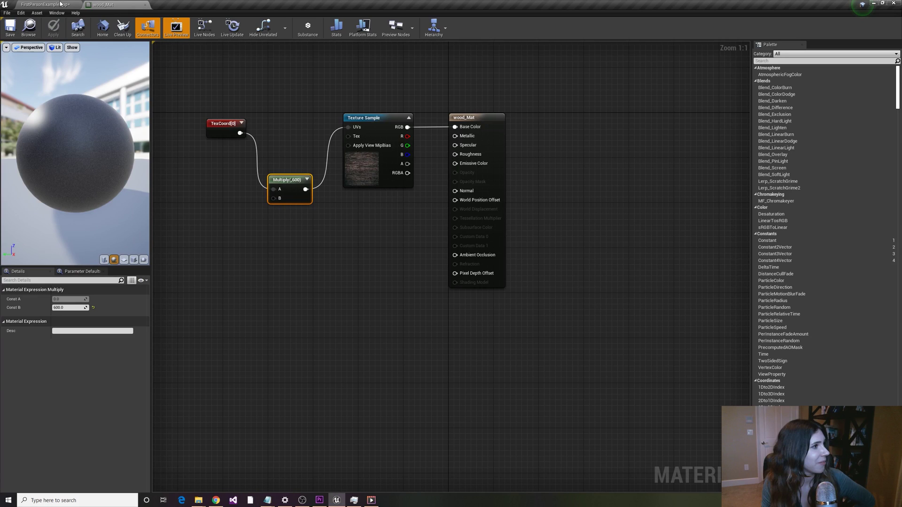
left_click(60, 4)
scroll(508, 246, "up", 5)
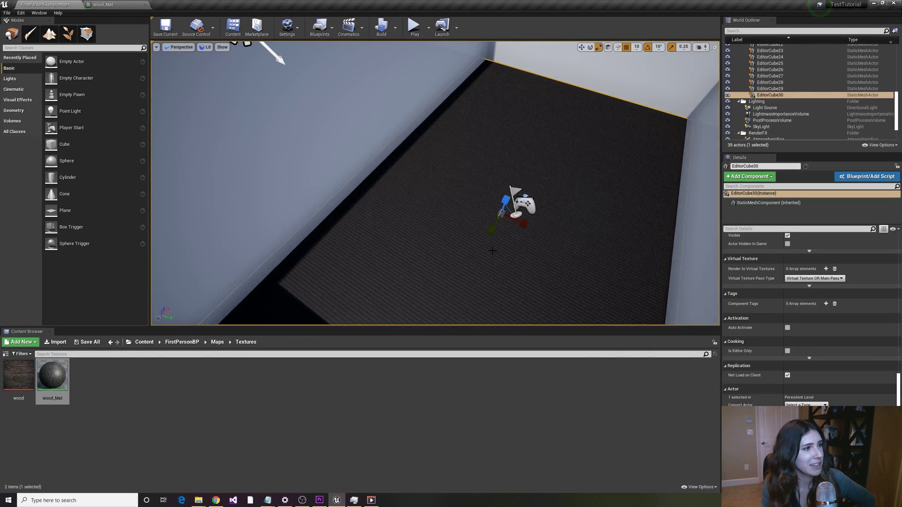
- Fly the camera over the finely tiled floor to inspect it, then reopen wood_Mat
right_click_drag(492, 251, 492, 251)
right_click_drag(489, 211, 486, 221)
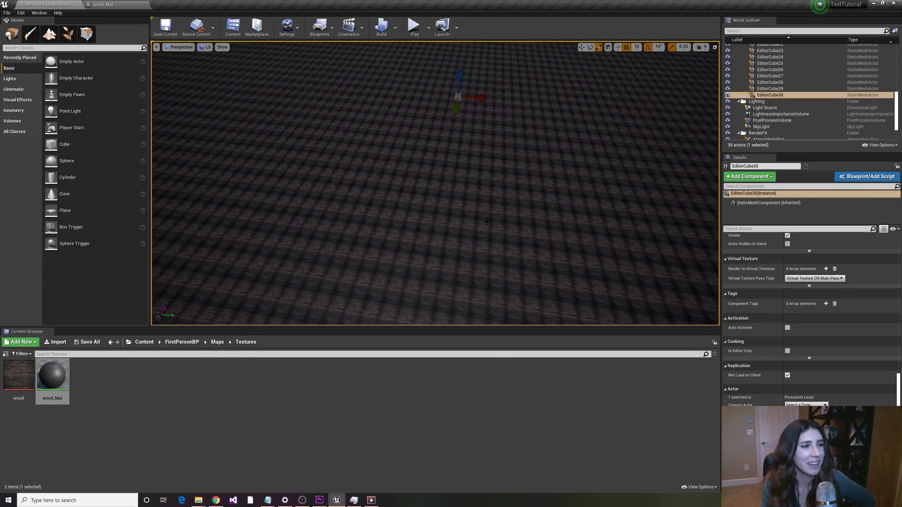
right_click_drag(486, 222, 489, 217)
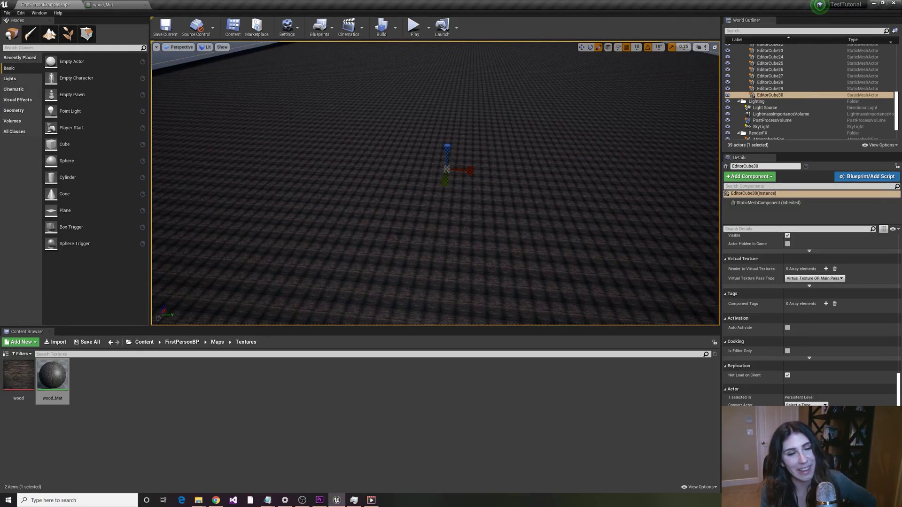
scroll(545, 261, "down", 10)
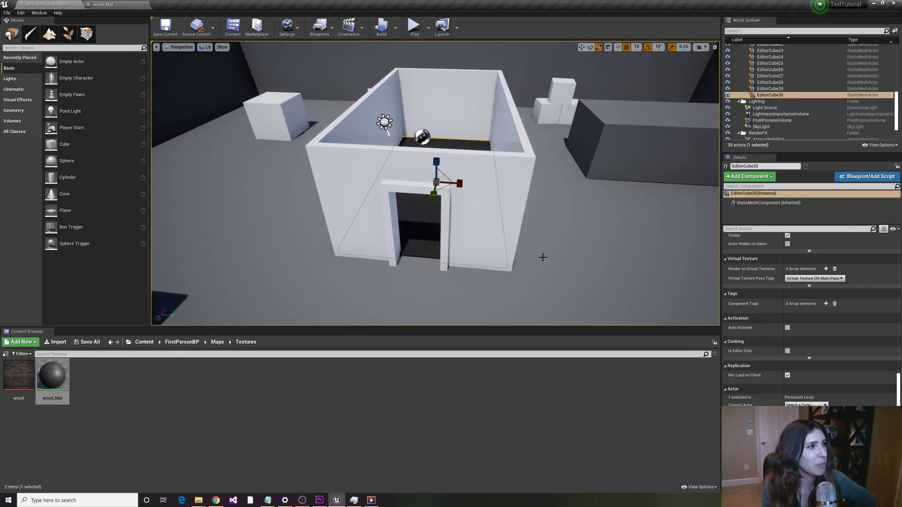
scroll(541, 257, "down", 2)
left_click(103, 4)
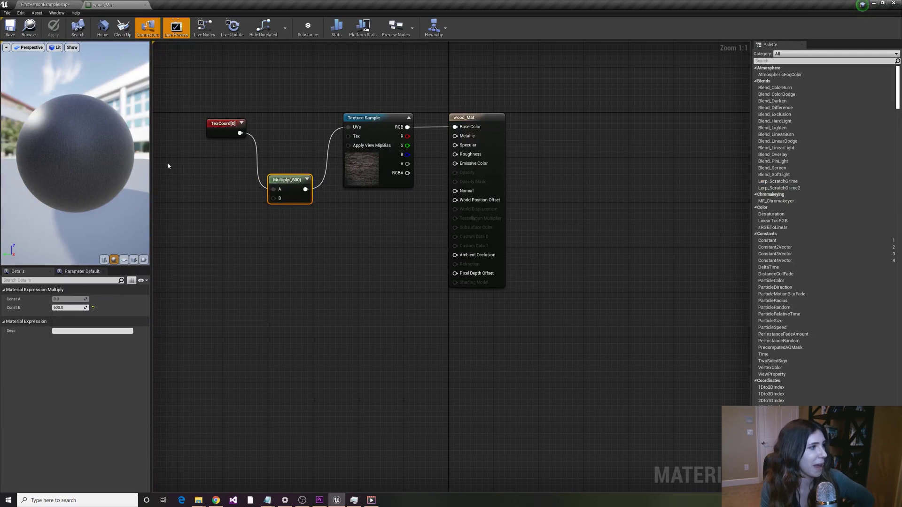
- Set the wood multiplier's Const B to 8
left_click(75, 307)
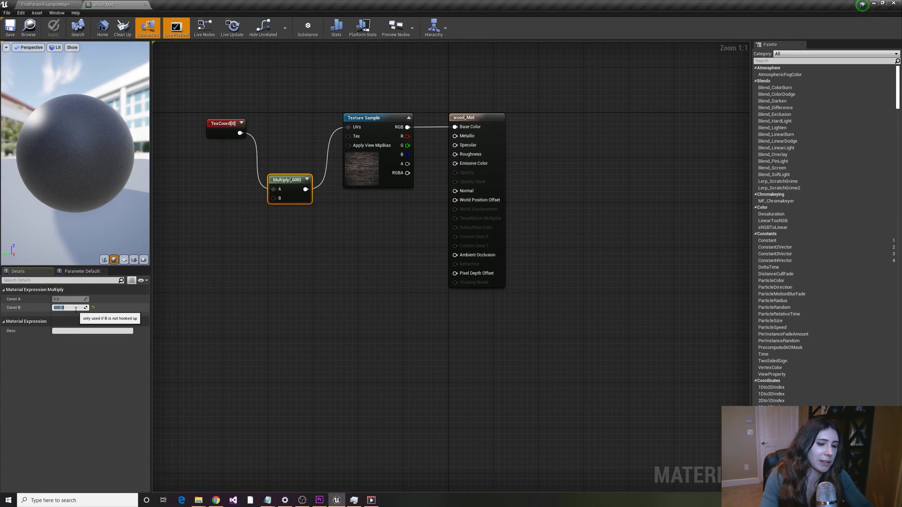
type("8")
key("Return")
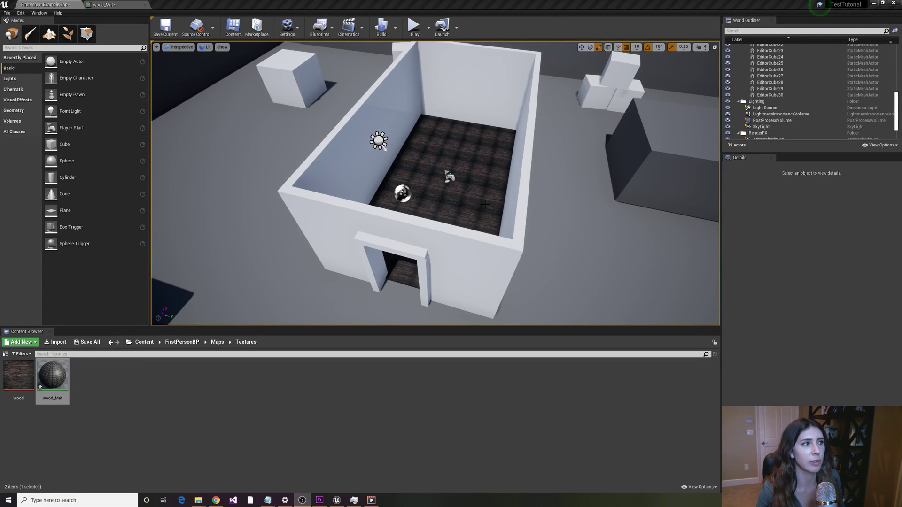
- Apply wood_Mat to the doorway lintel and pillars, then duplicate the wood material asset
right_click_drag(484, 205, 465, 225)
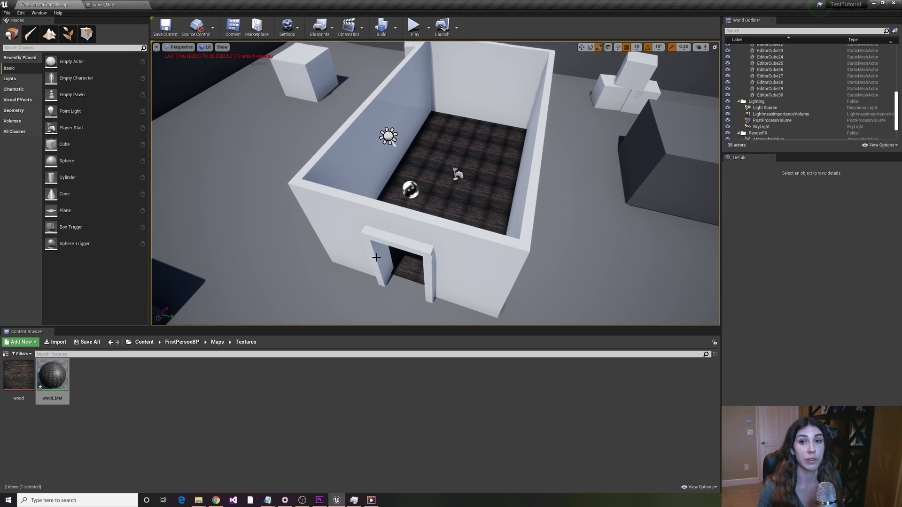
left_click_drag(66, 383, 382, 241)
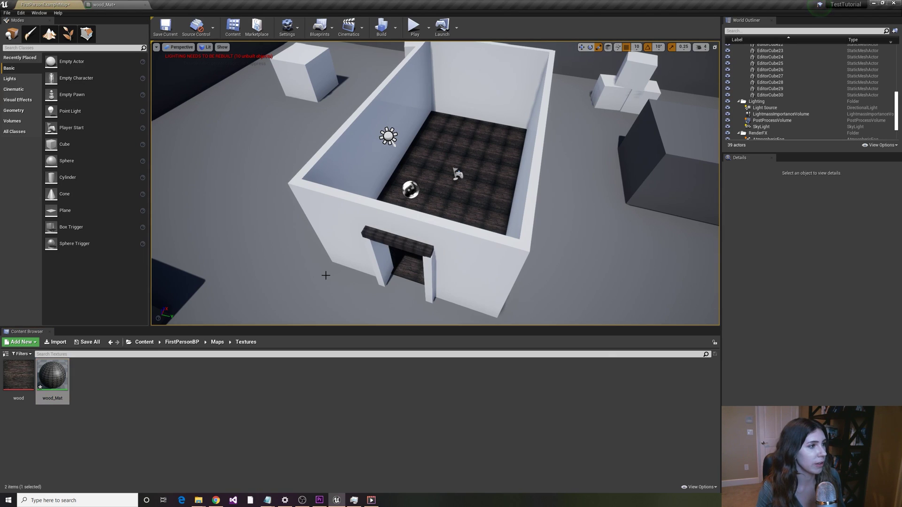
left_click_drag(52, 378, 386, 258)
left_click_drag(50, 375, 430, 258)
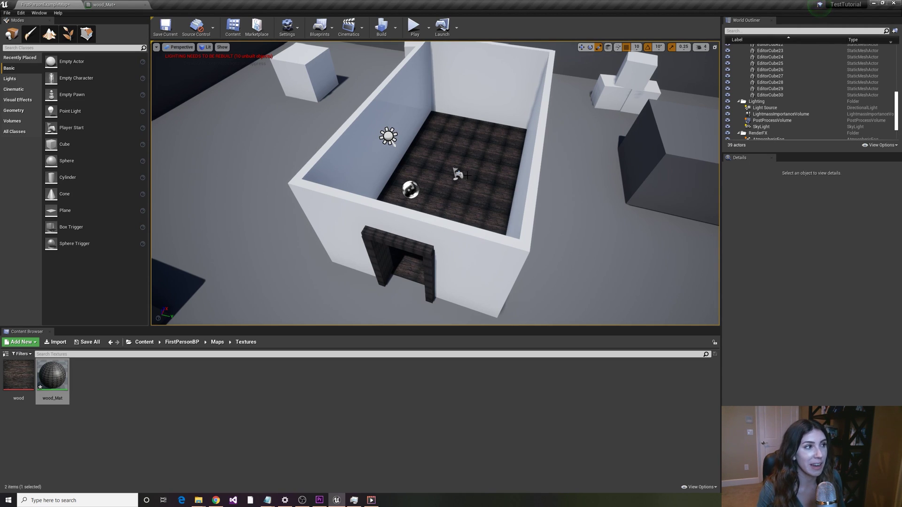
left_click(410, 244)
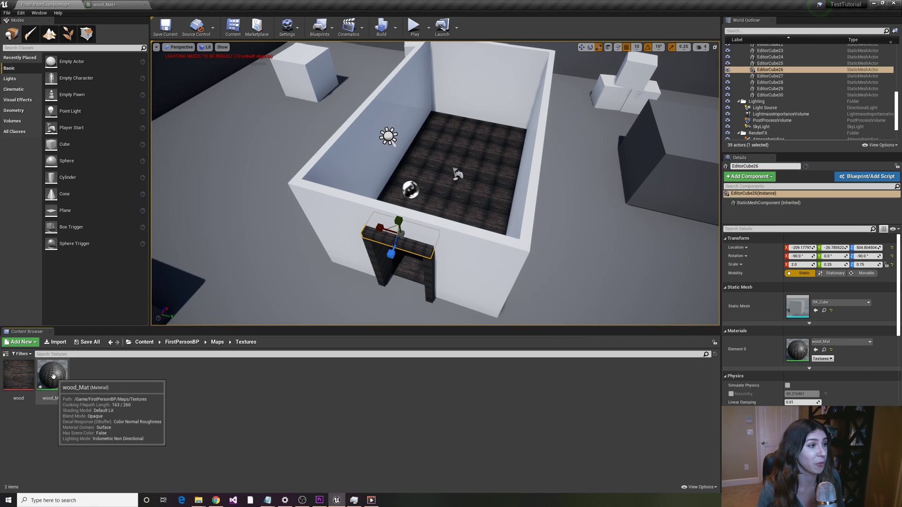
right_click(54, 375)
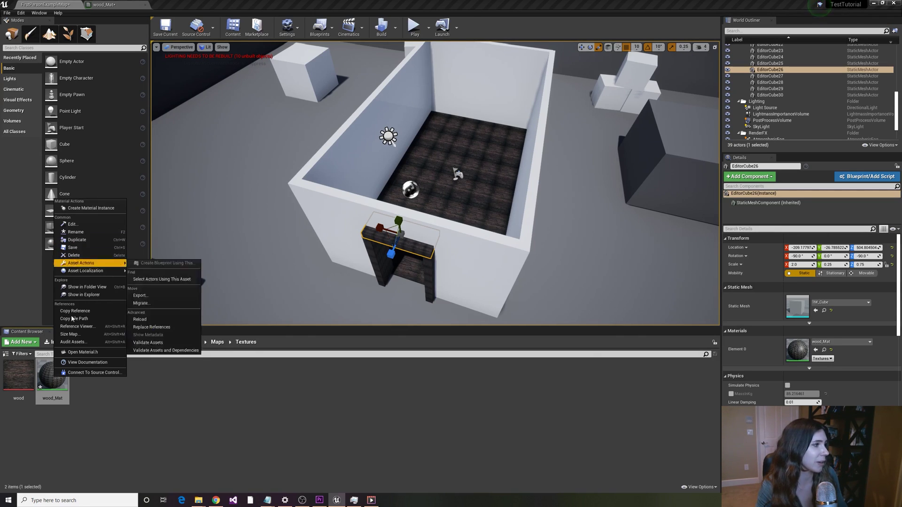
left_click(68, 240)
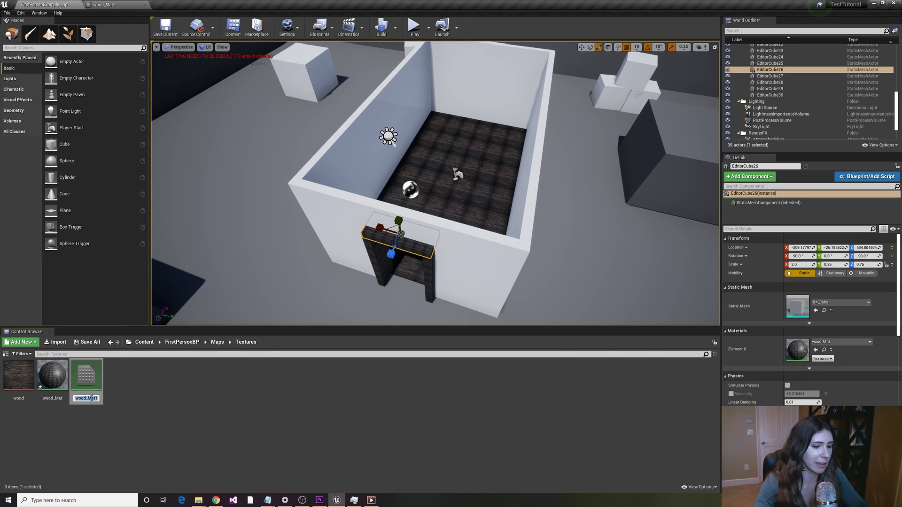
- Name the duplicated material door_Mat and open it for editing
type("door_Mat")
key("Return")
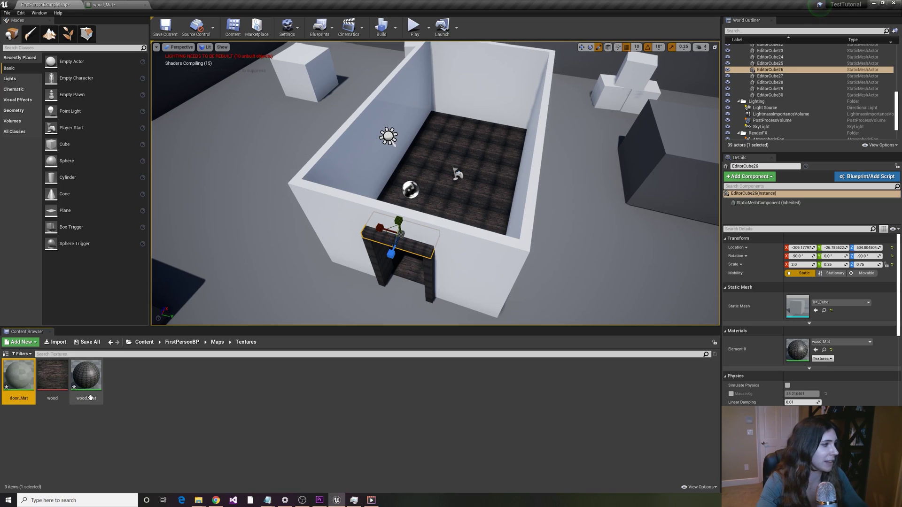
double_click(19, 373)
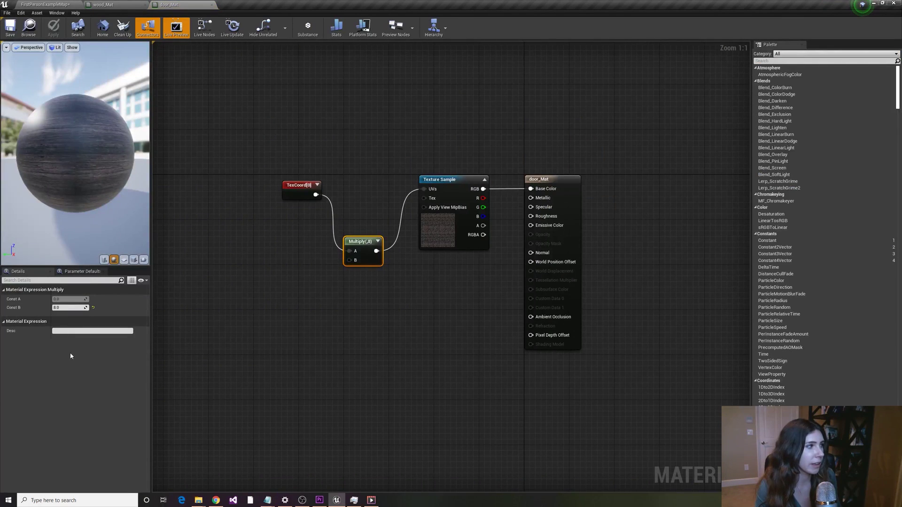
- Set door_Mat's Multiply Const B to 2, then apply and save it
left_click(70, 309)
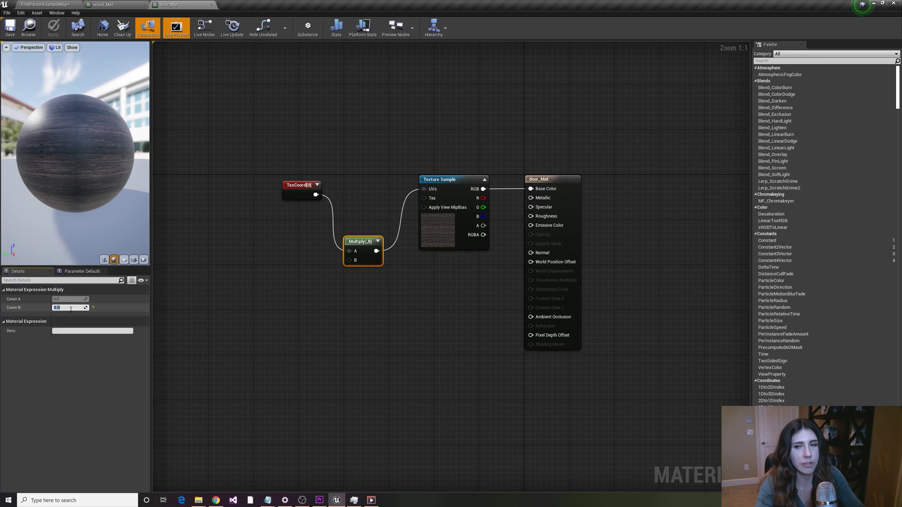
type("2")
key("Return")
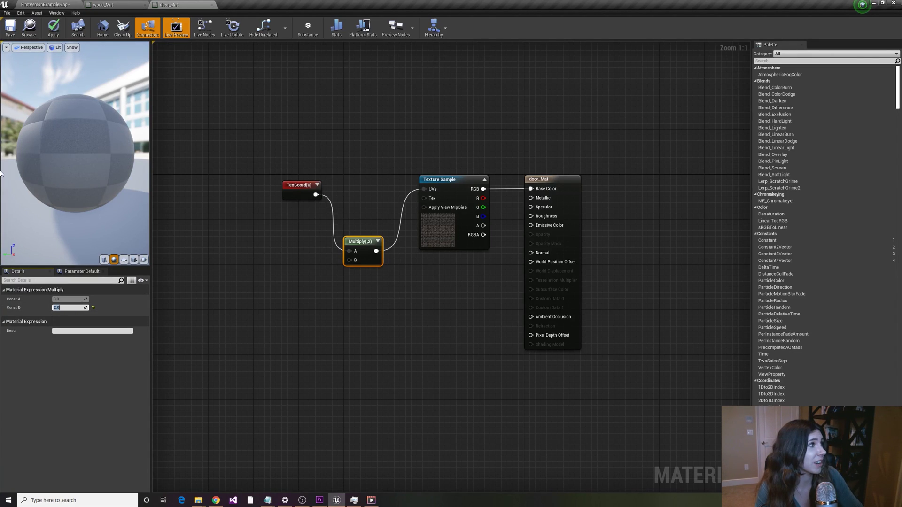
left_click(53, 31)
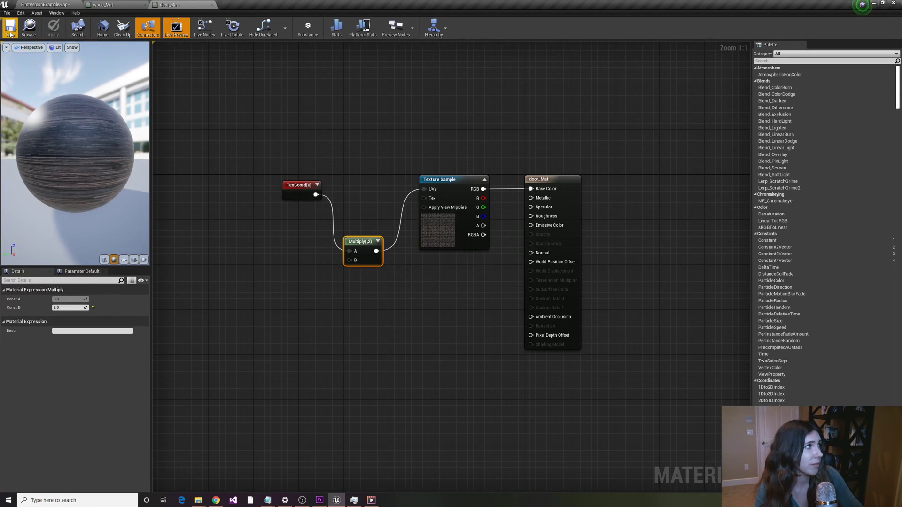
left_click(10, 33)
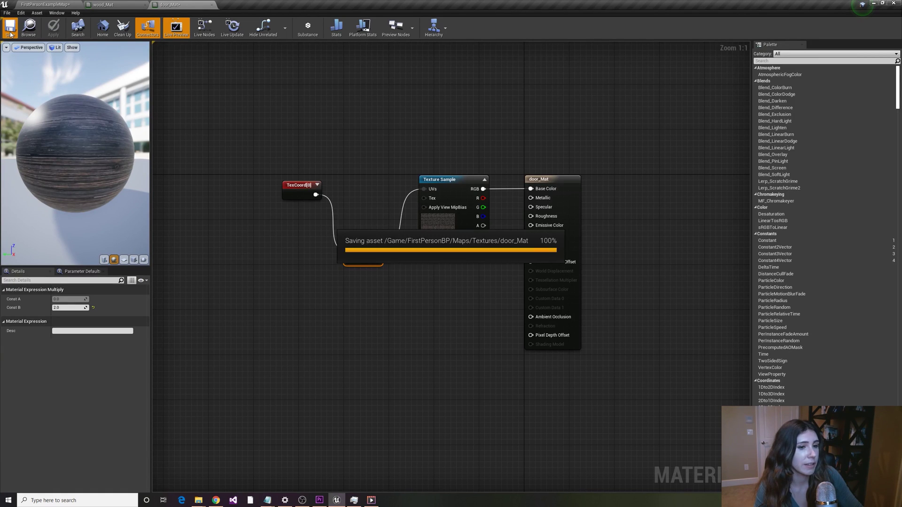
left_click(39, 4)
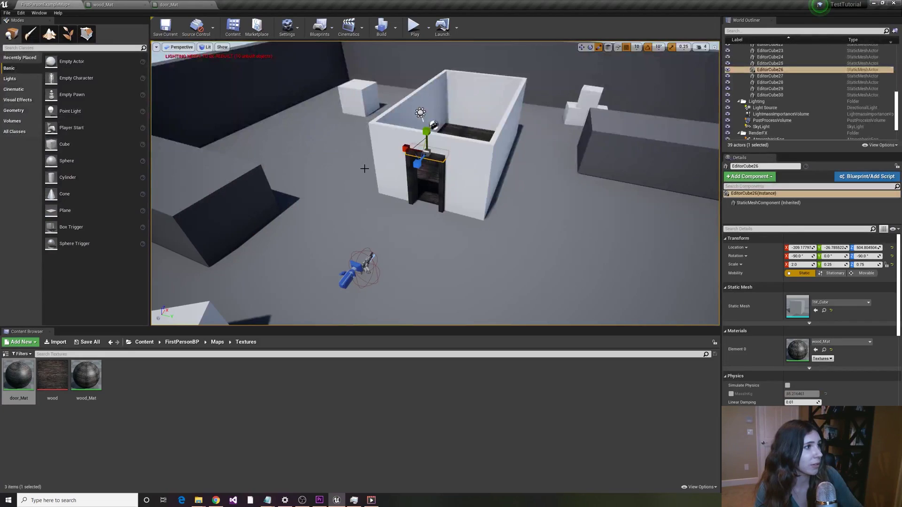
- Drag door_Mat onto the doorway frame so it shows dark wood
scroll(469, 160, "up", 5)
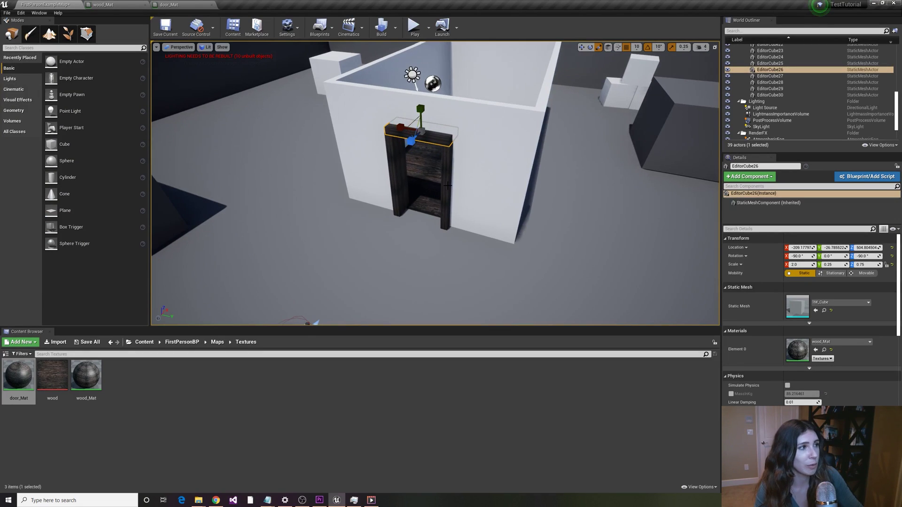
left_click_drag(21, 380, 83, 353)
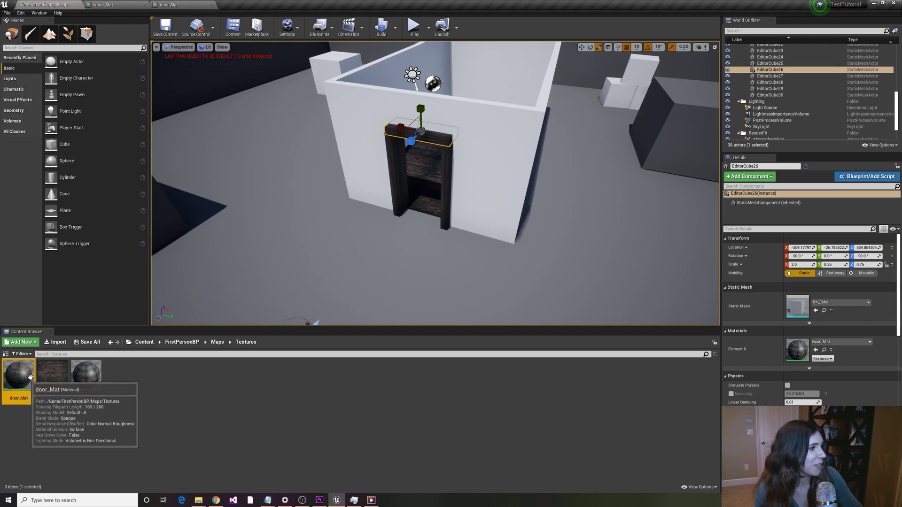
left_click_drag(19, 376, 444, 231)
left_click(445, 231)
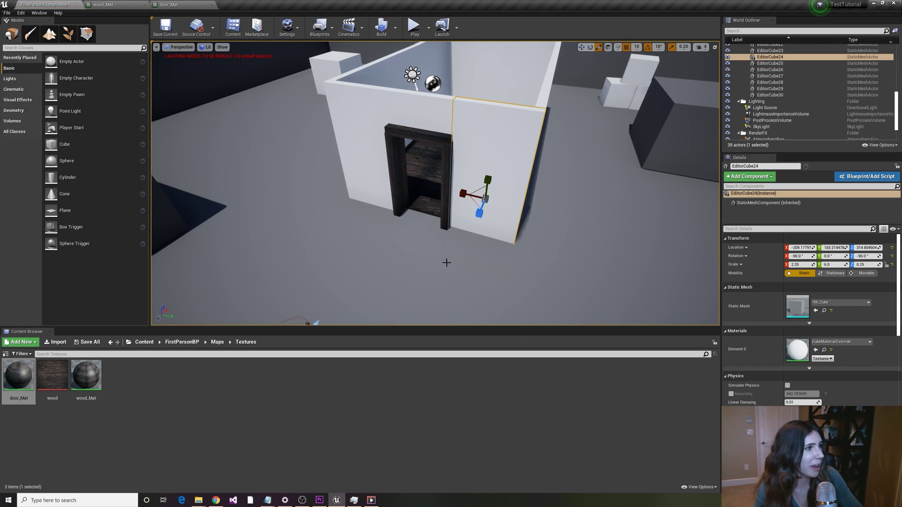
left_click(433, 276)
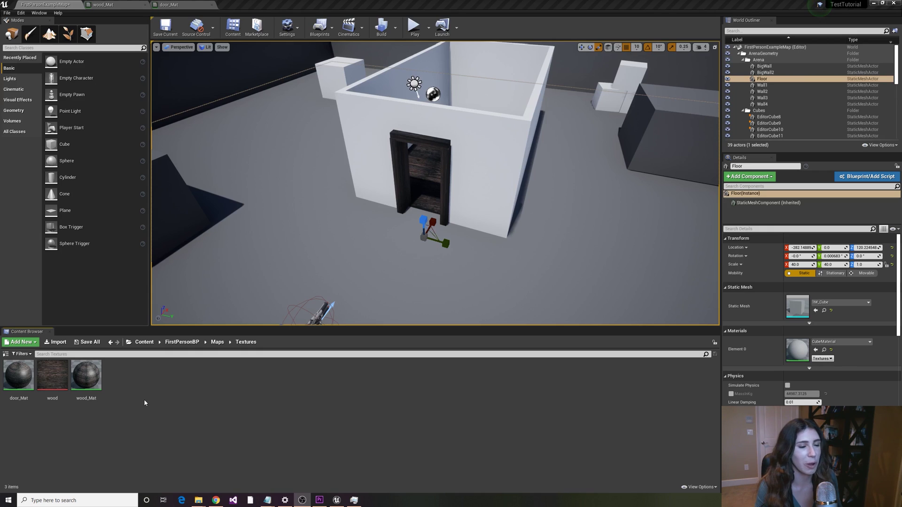
left_click(121, 406)
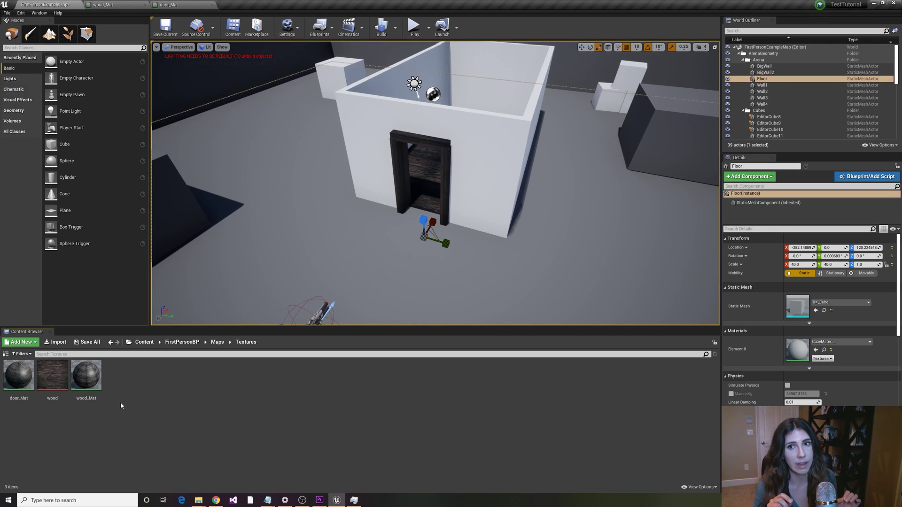
right_click(91, 383)
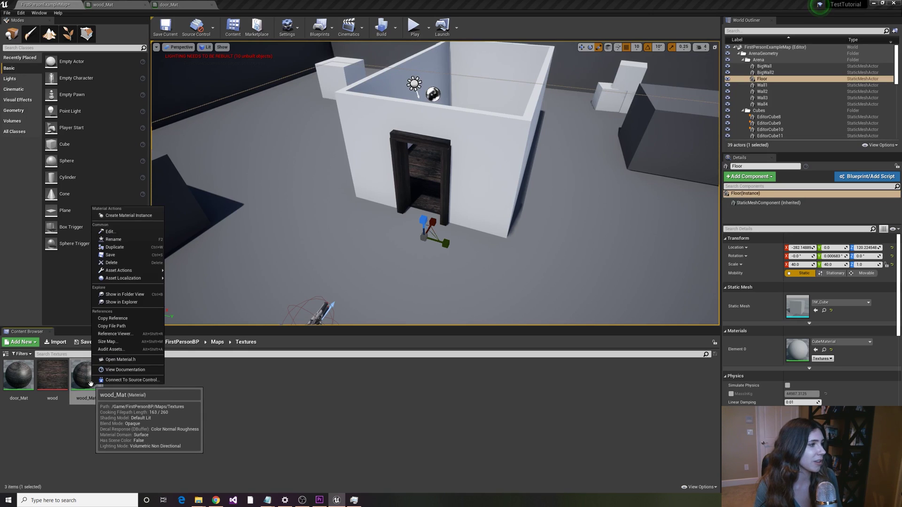
- Duplicate wood_Mat as 'wallpaper' and open it in the material editor
left_click(129, 249)
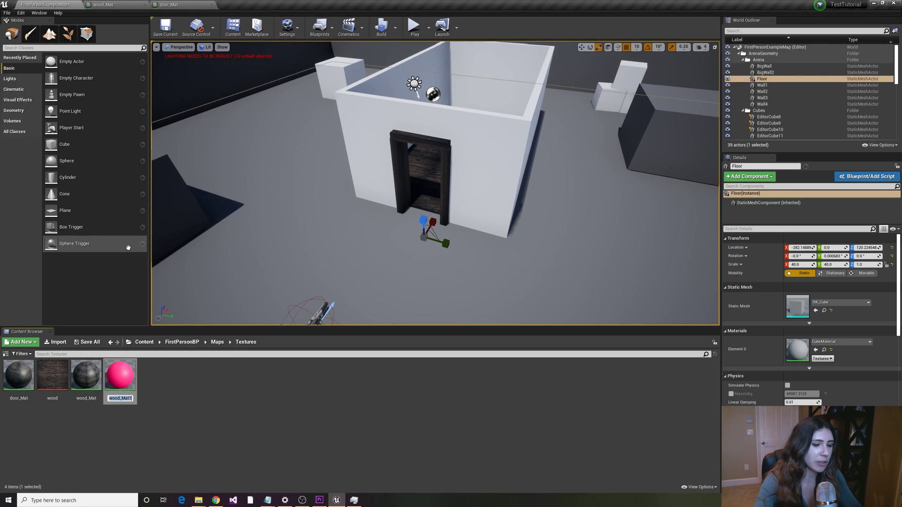
type("wallpaper")
key("Return")
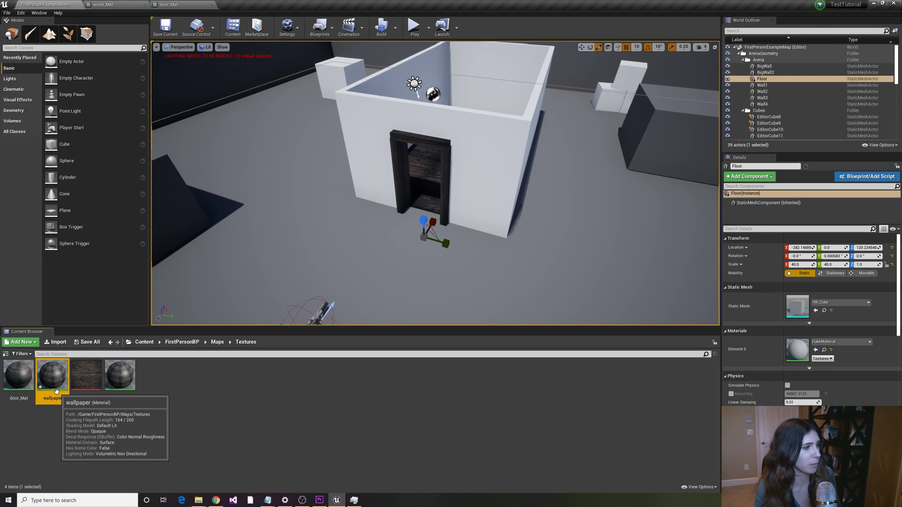
double_click(60, 386)
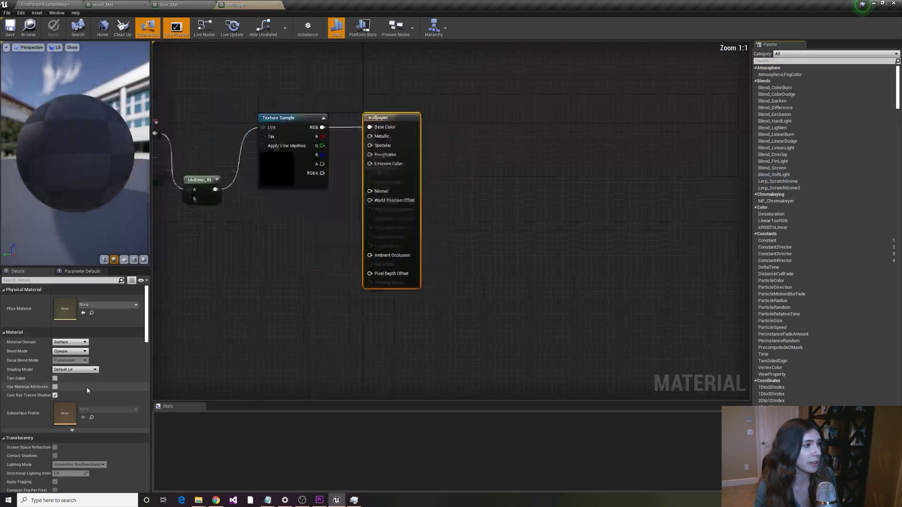
- Delete the wallpaper material's Multiply and Texture Sample nodes
right_click_drag(243, 294, 308, 320)
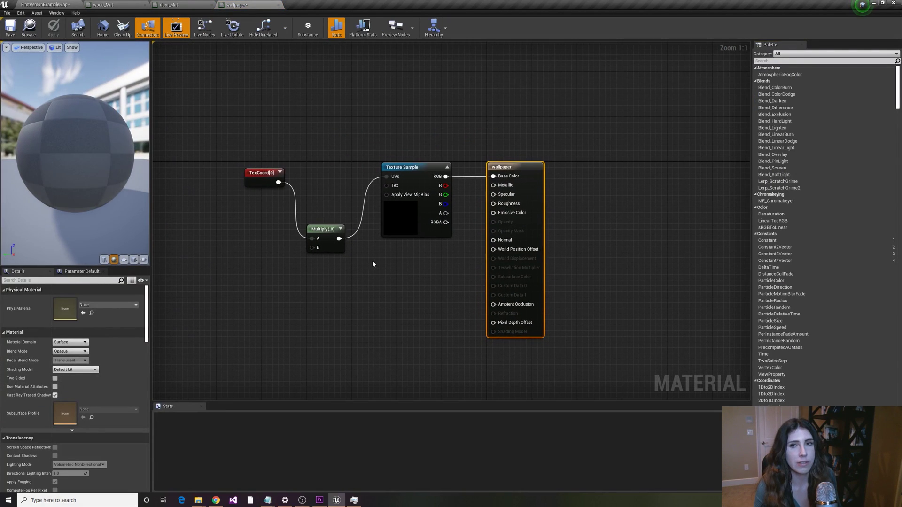
left_click_drag(333, 168, 428, 267)
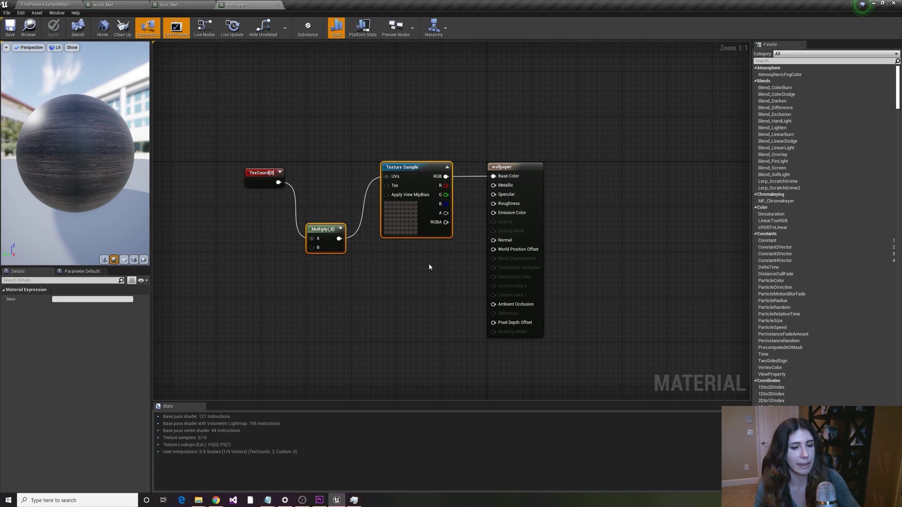
key("Delete")
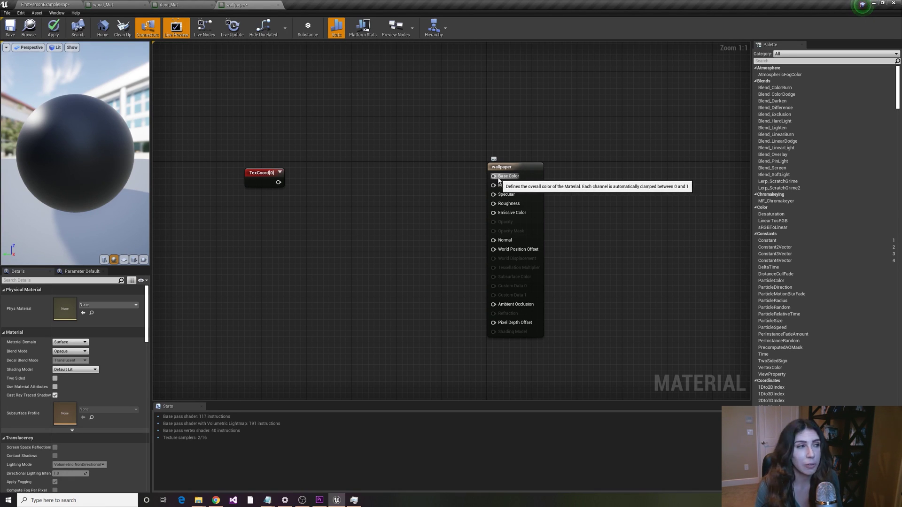
- Promote the wallpaper's Base Color input to a 'Base Color' vector parameter and move it left
right_click(493, 177)
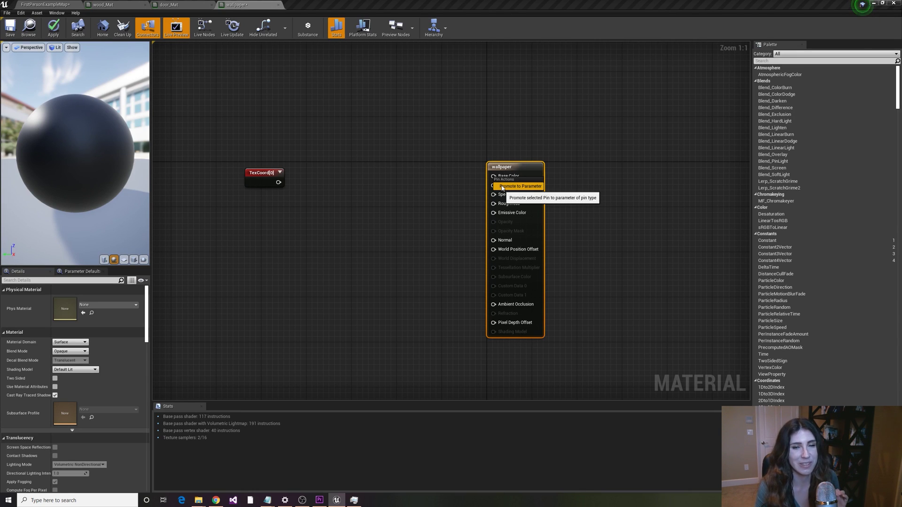
left_click(501, 188)
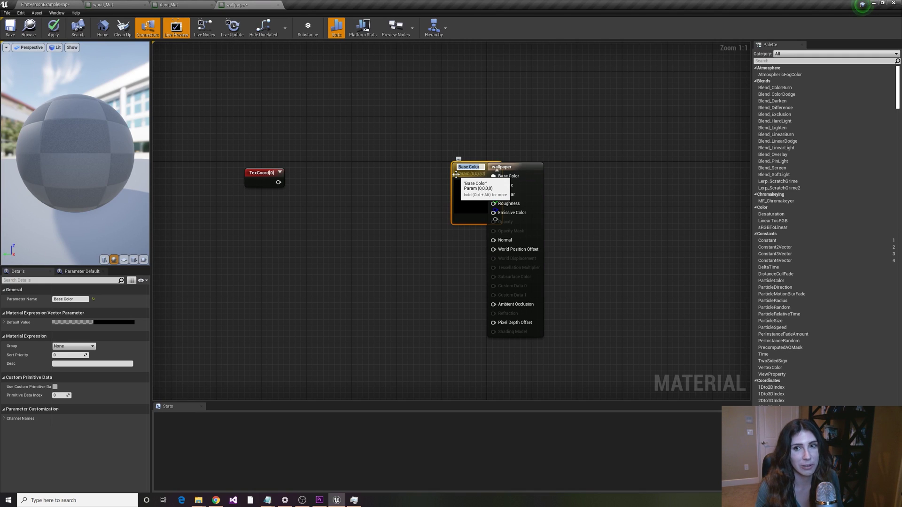
left_click_drag(456, 174, 388, 163)
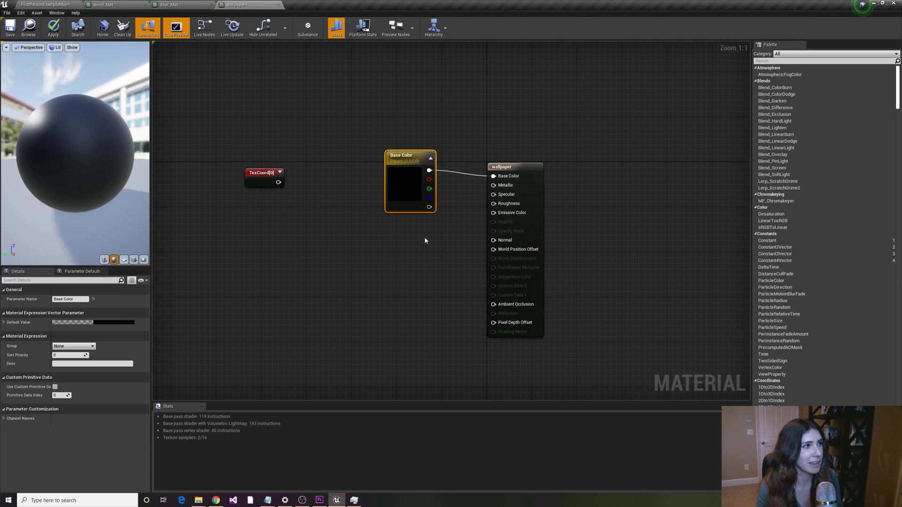
- Set the Base Color parameter to a saturated purple in the Color Picker
double_click(405, 190)
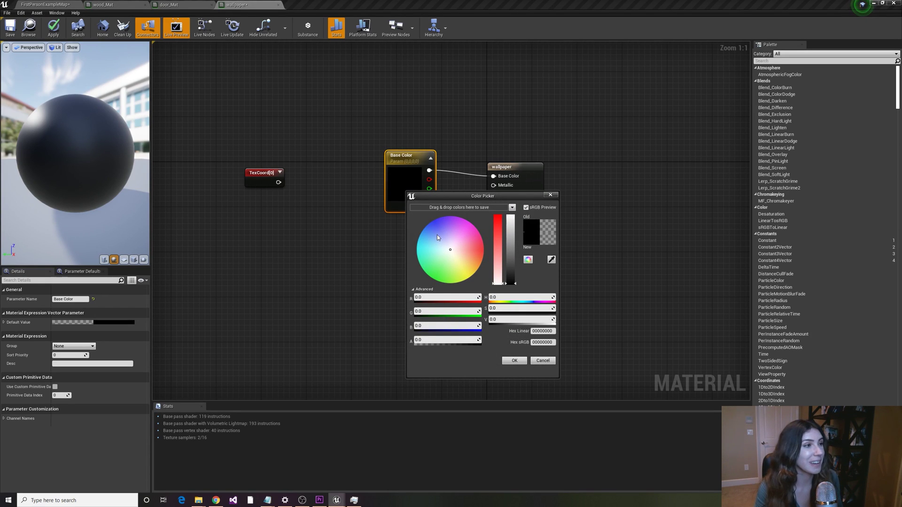
left_click(452, 230)
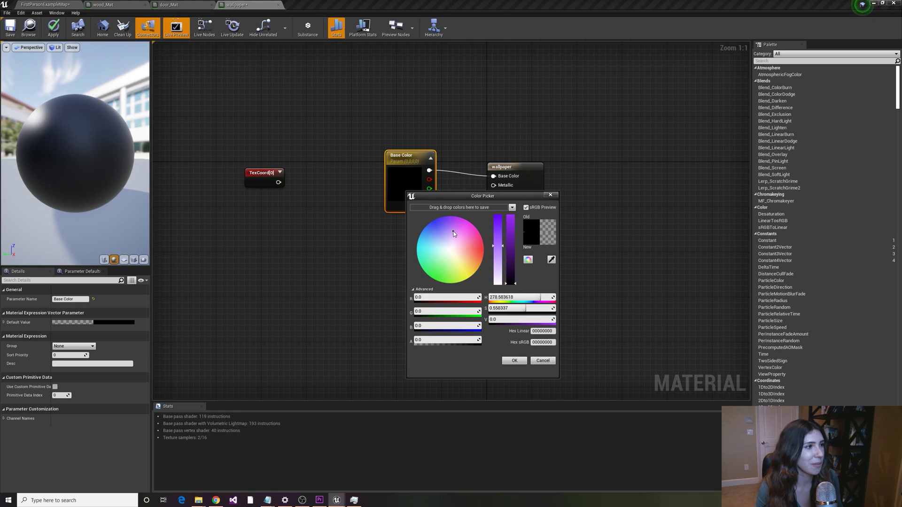
left_click(511, 229)
left_click_drag(511, 229, 511, 242)
left_click(497, 221)
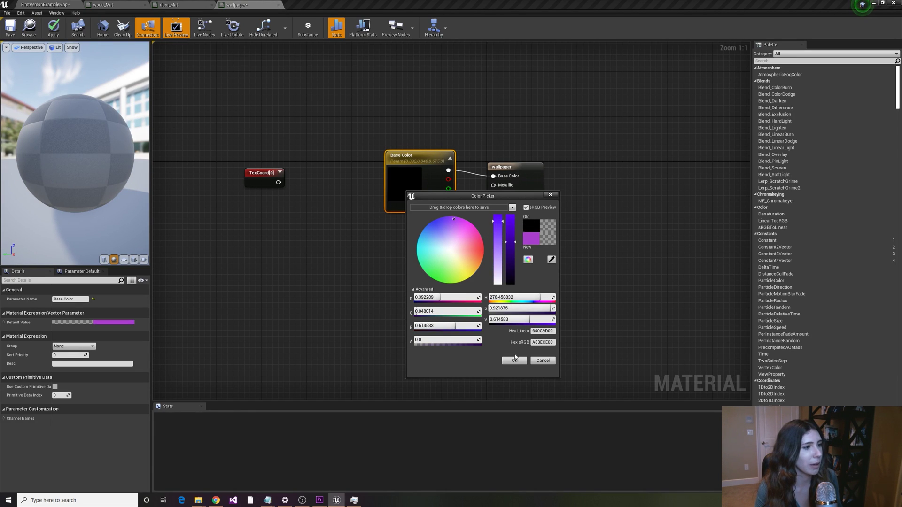
left_click(515, 360)
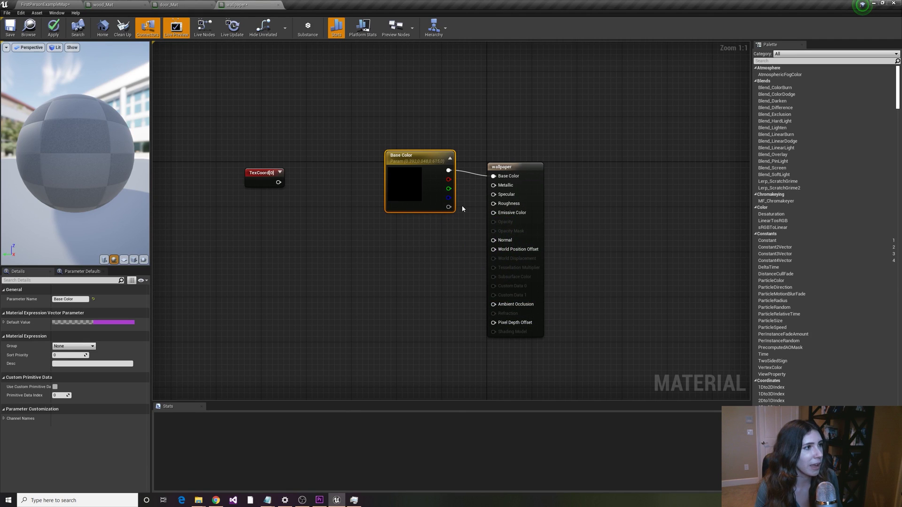
- Apply and save the purple wallpaper material and return to the level
left_click(65, 38)
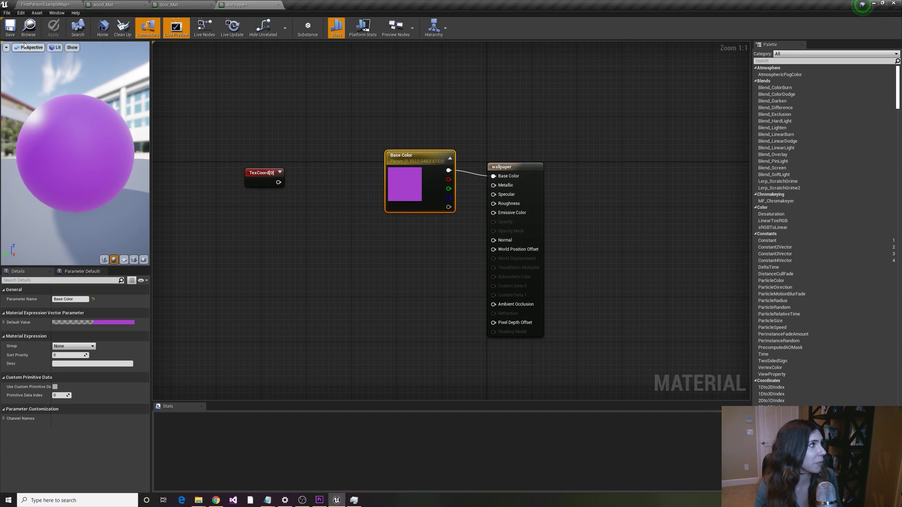
left_click(10, 27)
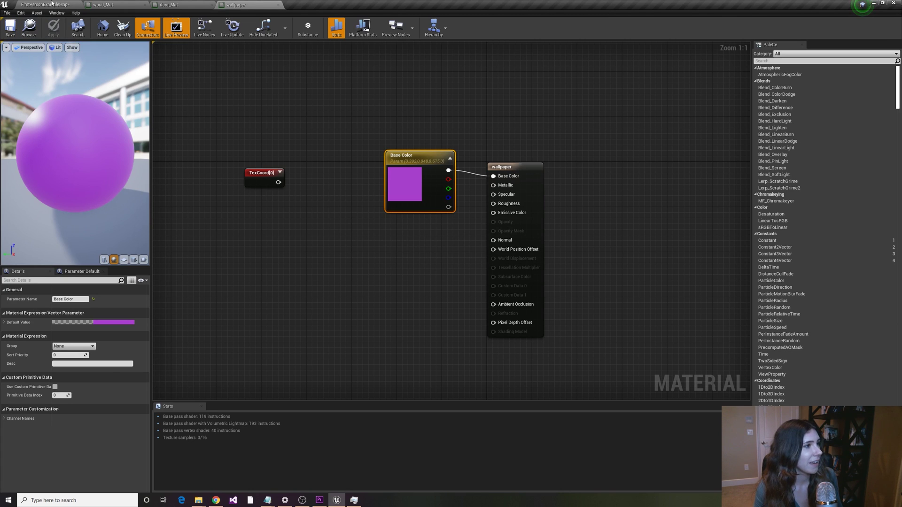
left_click(52, 4)
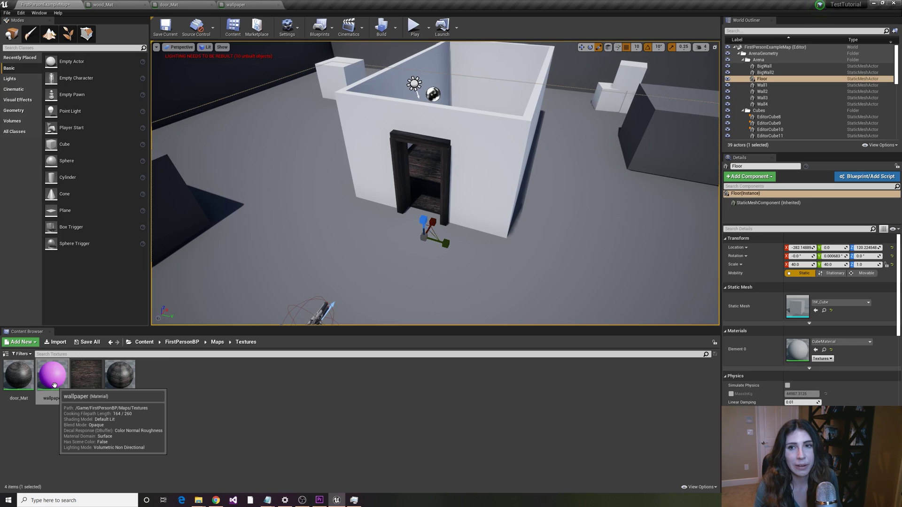
- Drag the wallpaper material onto three of the room's walls to turn them purple
left_click_drag(54, 385, 448, 78)
right_click_drag(475, 162, 395, 162)
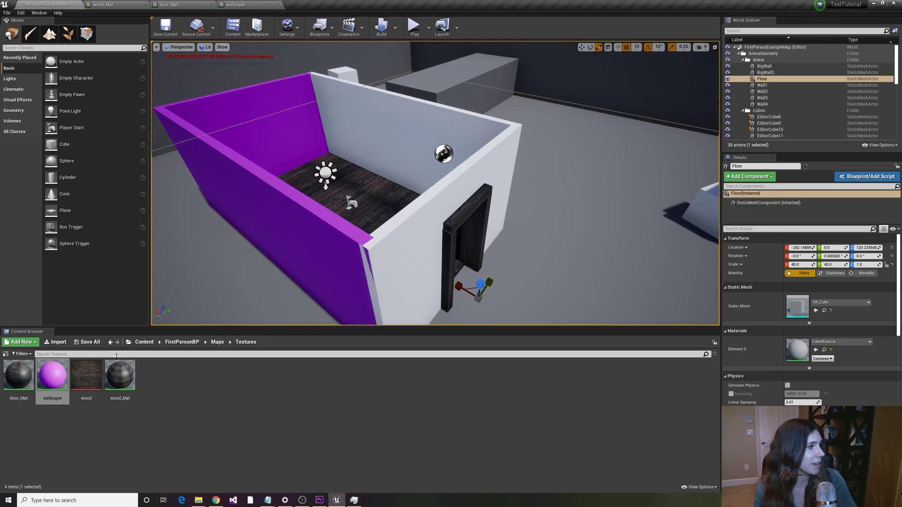
left_click_drag(53, 375, 395, 141)
right_click_drag(395, 141, 358, 160)
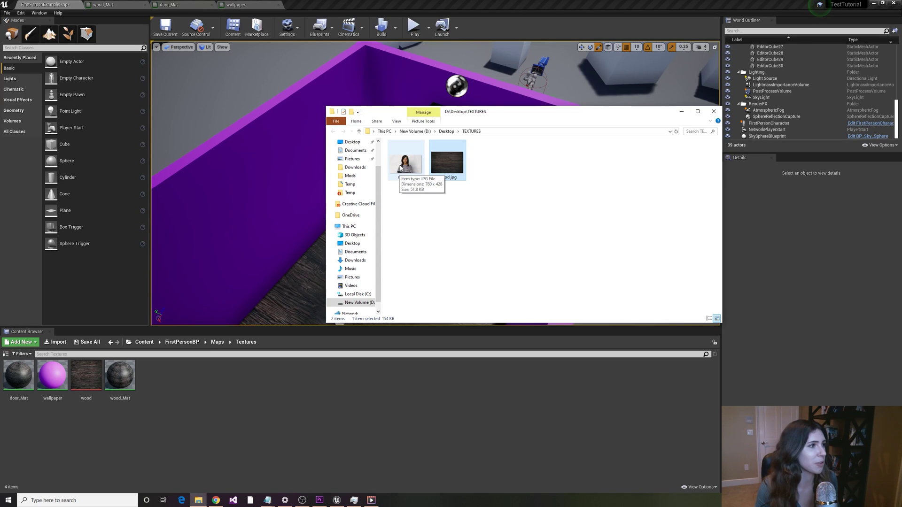
- Import the portrait .jpg from File Explorer into the project's Textures folder
left_click_drag(401, 168, 325, 380)
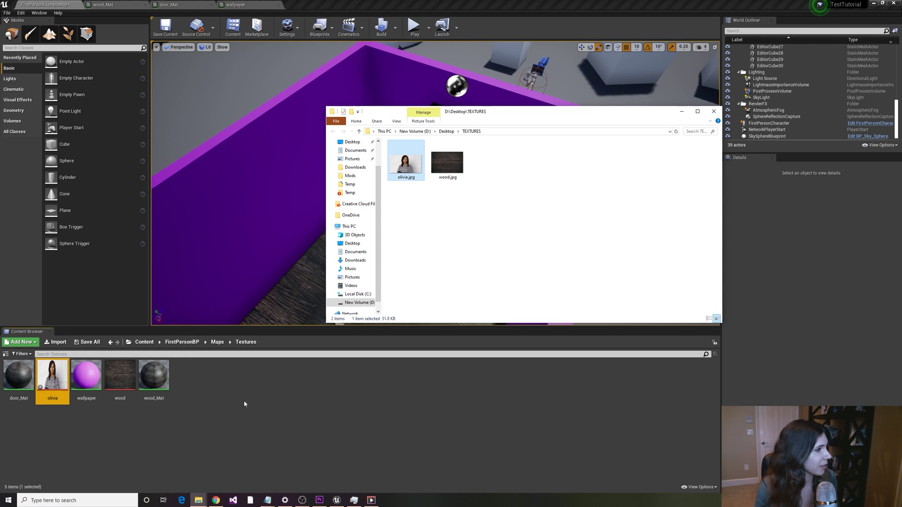
left_click(838, 294)
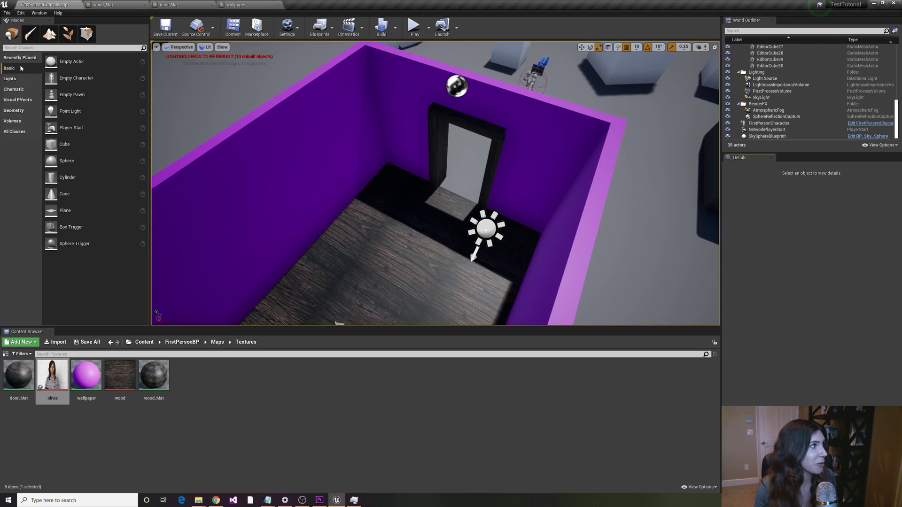
- Return the Modes panel to Place and drop a Plane onto the room's wood floor
left_click(30, 34)
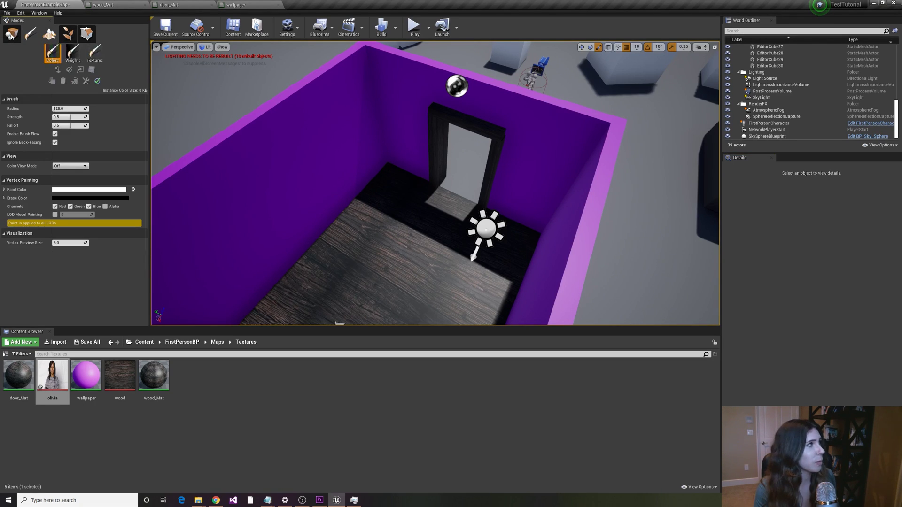
left_click(50, 34)
left_click(12, 34)
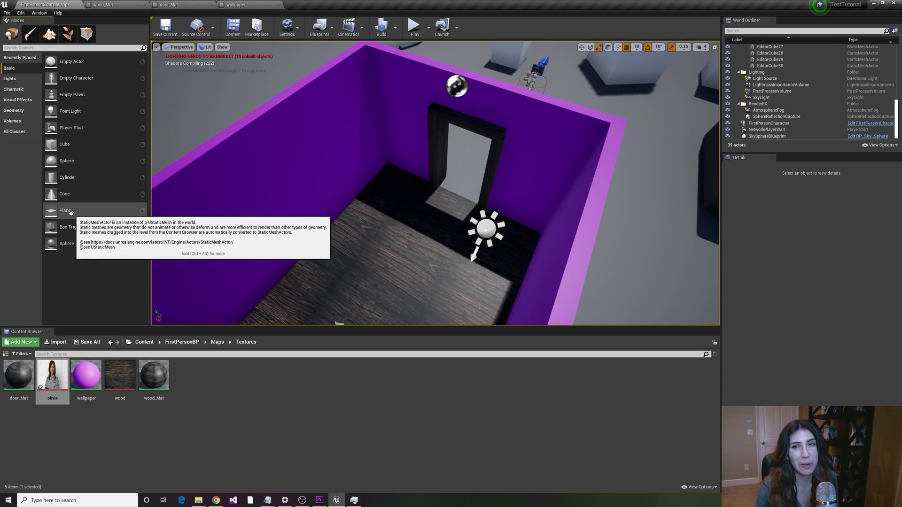
left_click_drag(70, 212, 314, 256)
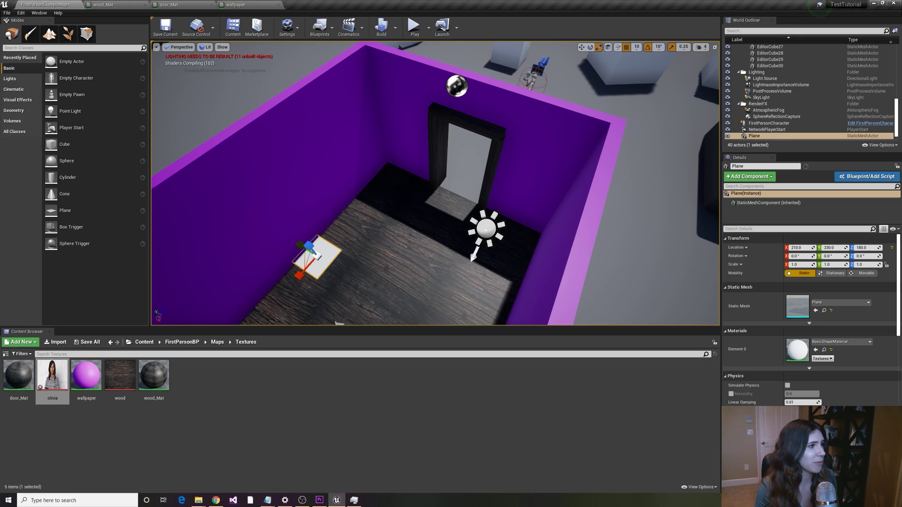
- Tip the plane upright to X rotation -90 and raise it to Z 410
left_click(590, 48)
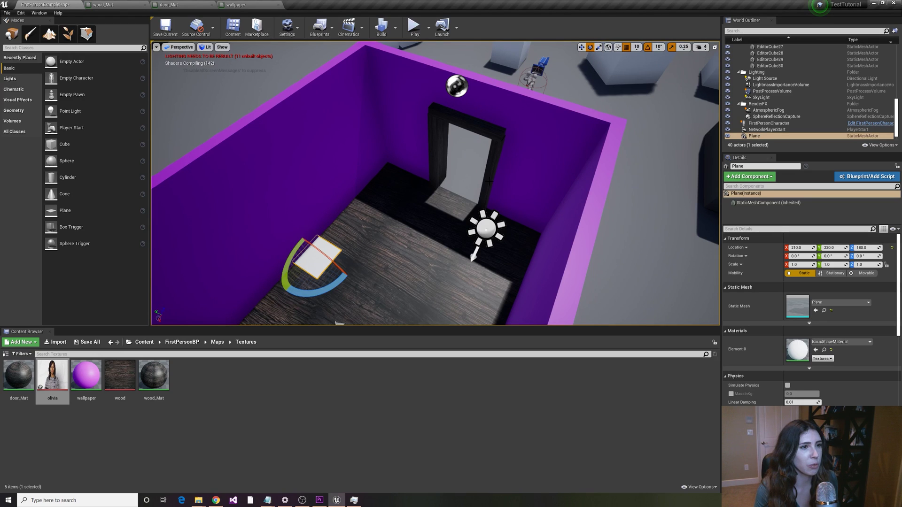
left_click_drag(324, 263, 347, 281)
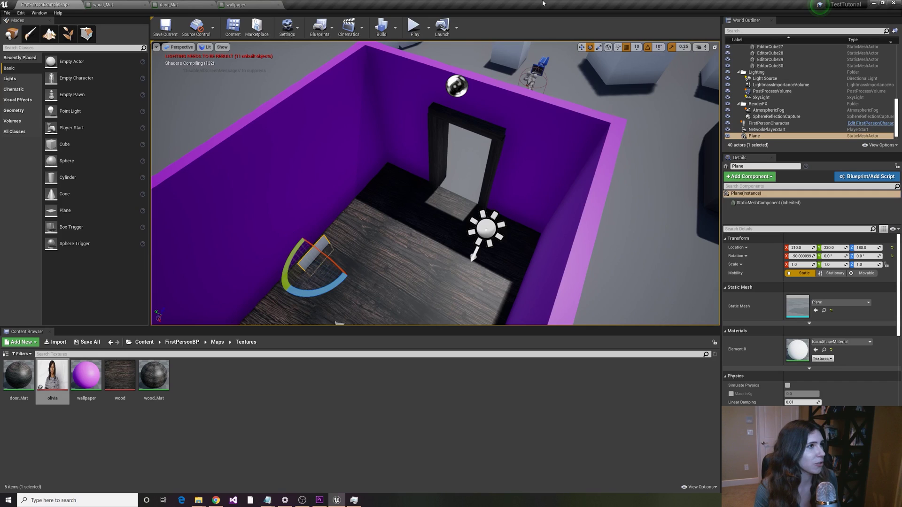
left_click(582, 47)
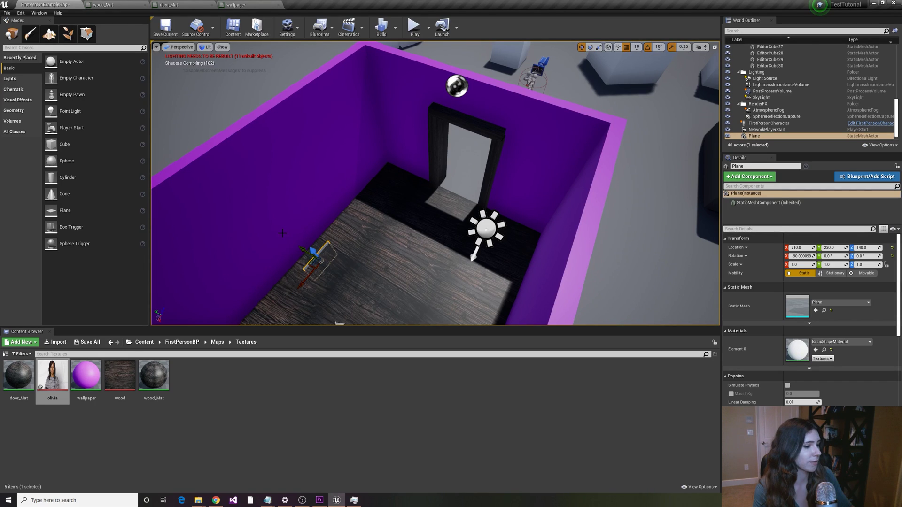
left_click_drag(311, 250, 214, 172)
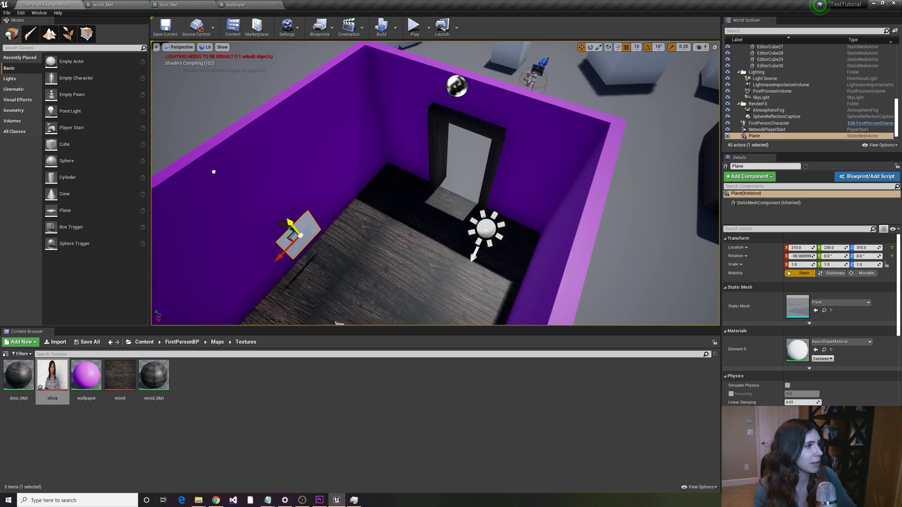
left_click_drag(214, 171, 179, 127)
- Enlarge the plane to 4.75 × 3.75, slide it along the wall, and drop the portrait texture on it
key("f")
right_click_drag(608, 59, 608, 59)
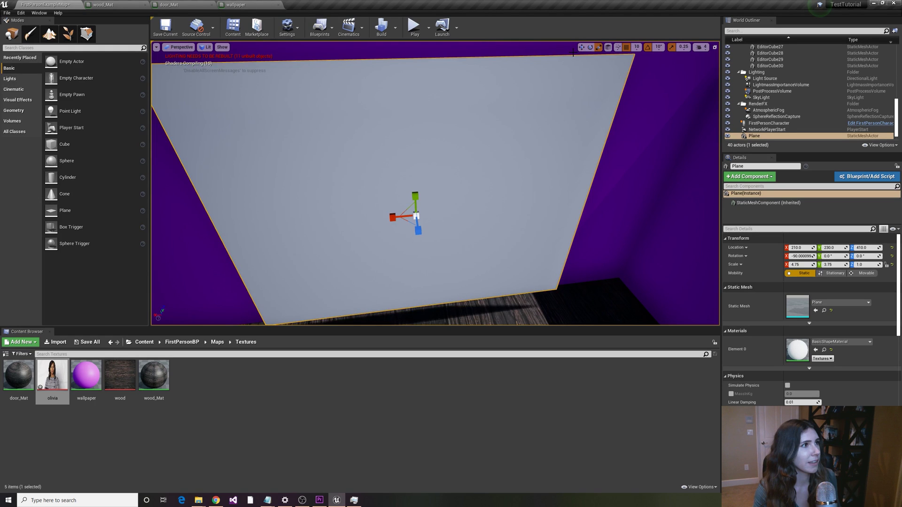
key("f")
key("w")
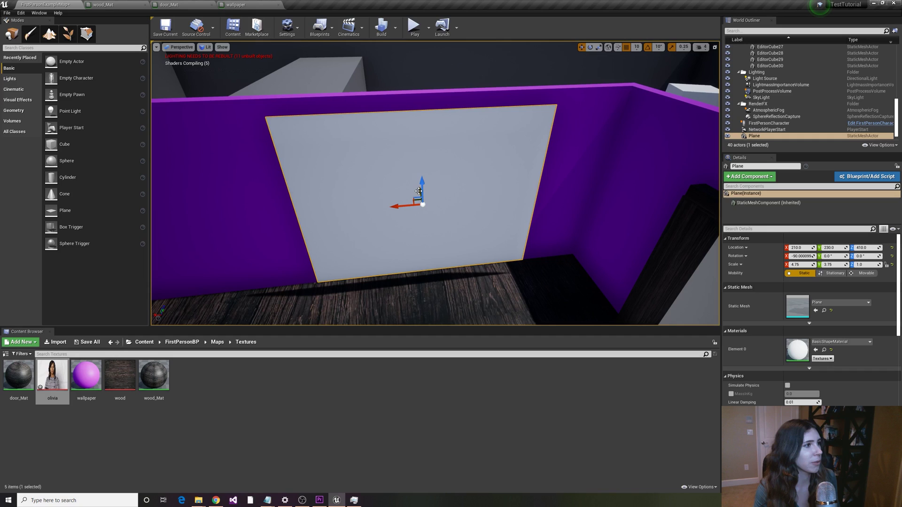
left_click_drag(419, 191, 373, 183)
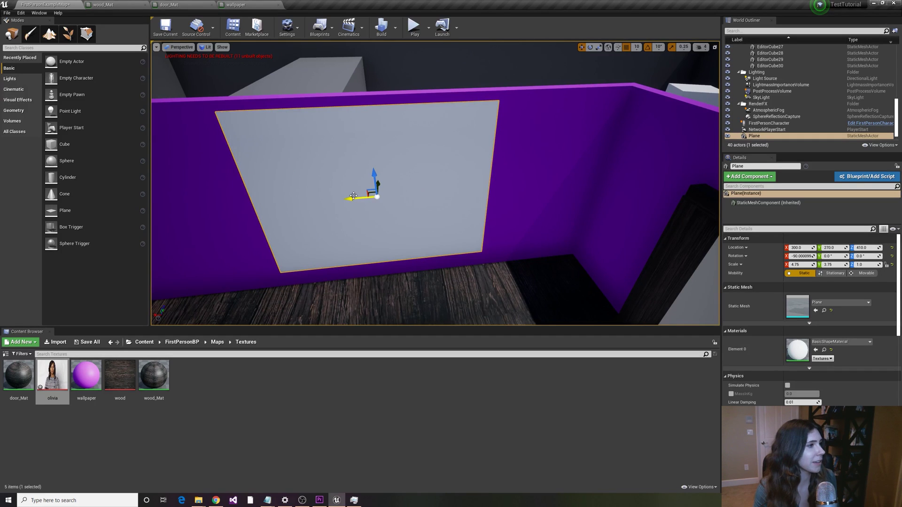
left_click_drag(56, 389, 403, 213)
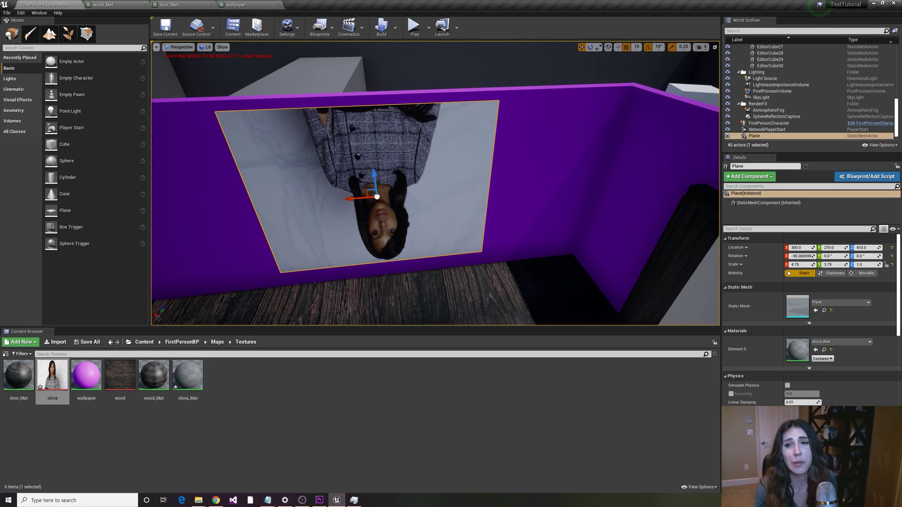
- Spin the portrait plane 180° so the photo stands upright on the wall
left_click(590, 47)
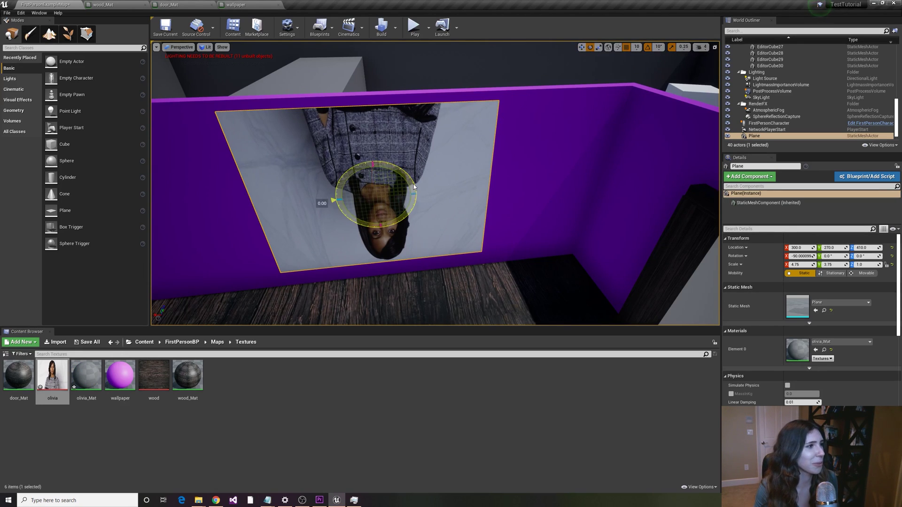
left_click_drag(322, 202, 449, 184)
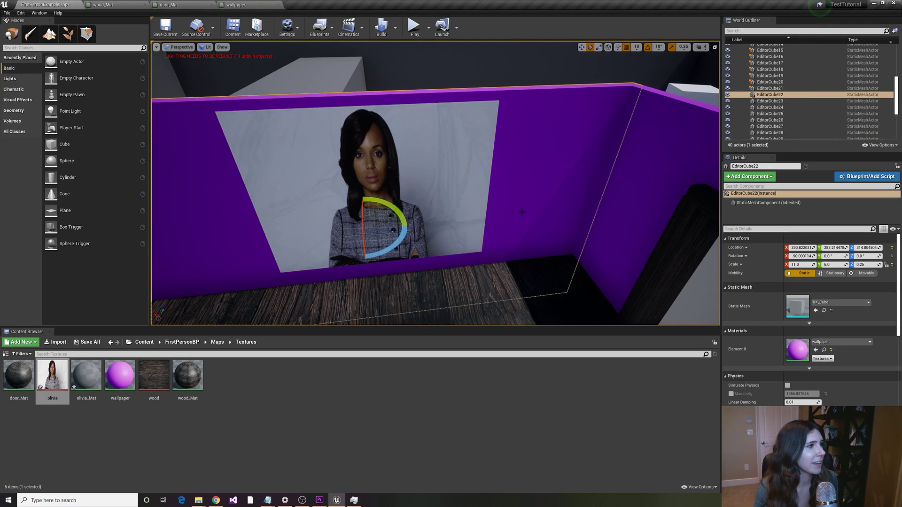
- Play the level and walk first-person through the doorway up to the portrait wall
left_click(415, 25)
left_click(519, 159)
key("w")
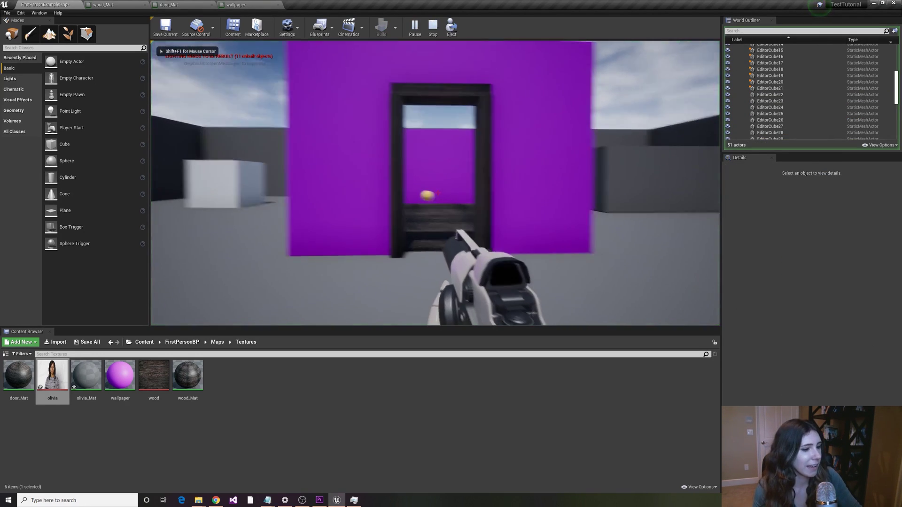
key("w")
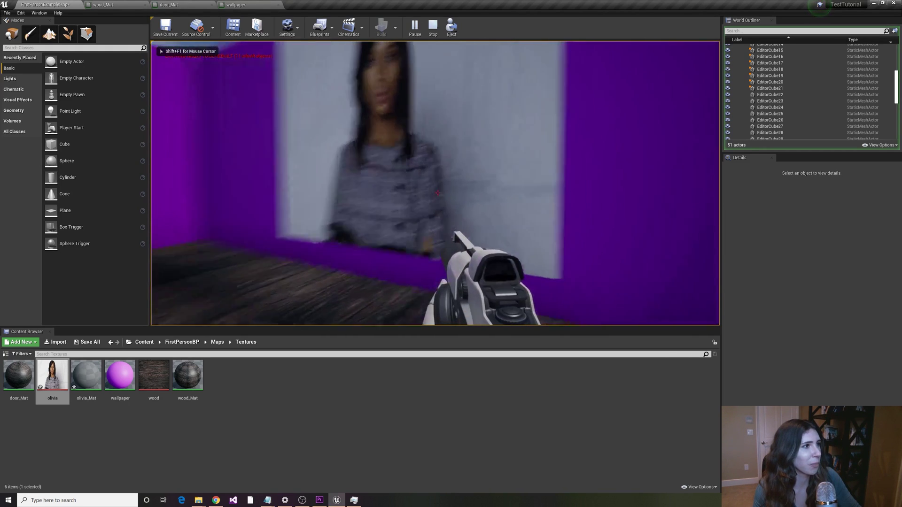
key("s")
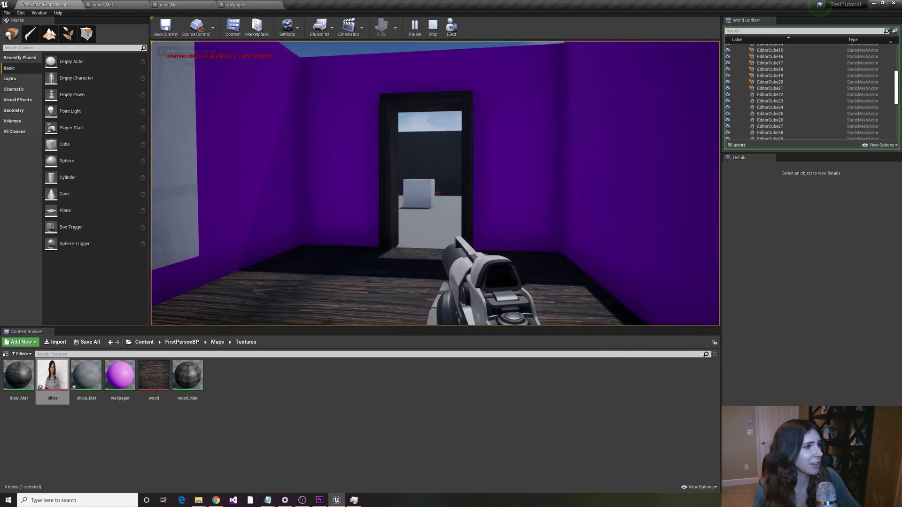
key("s")
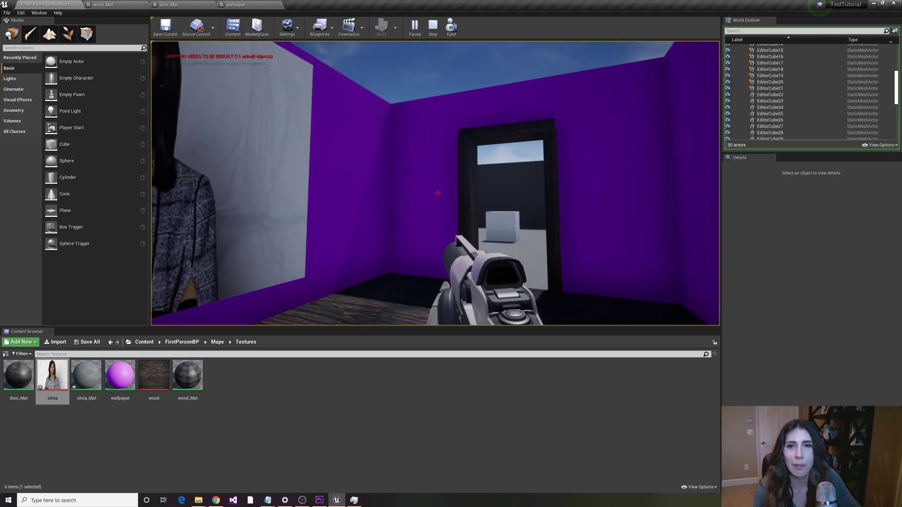
key("w")
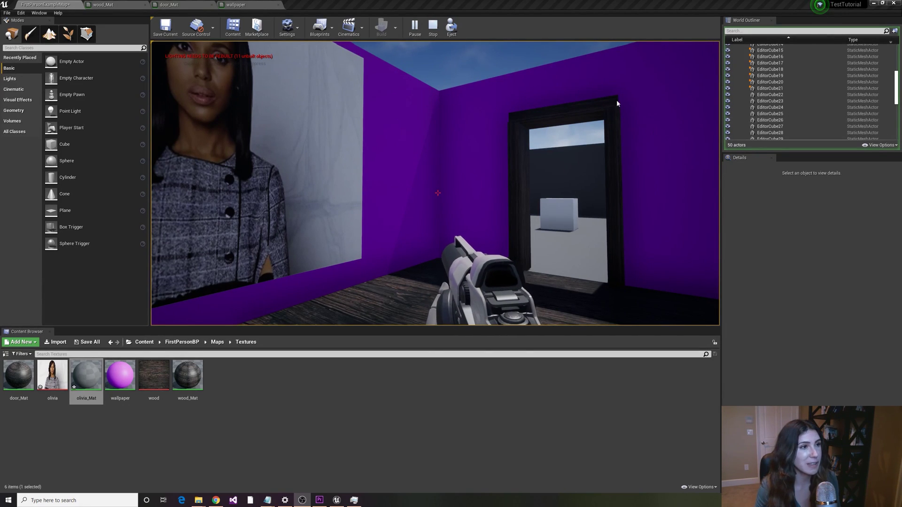
- Stop the play session and drop a new Cube onto the room's wood floor
left_click(432, 31)
right_click_drag(566, 230, 566, 230)
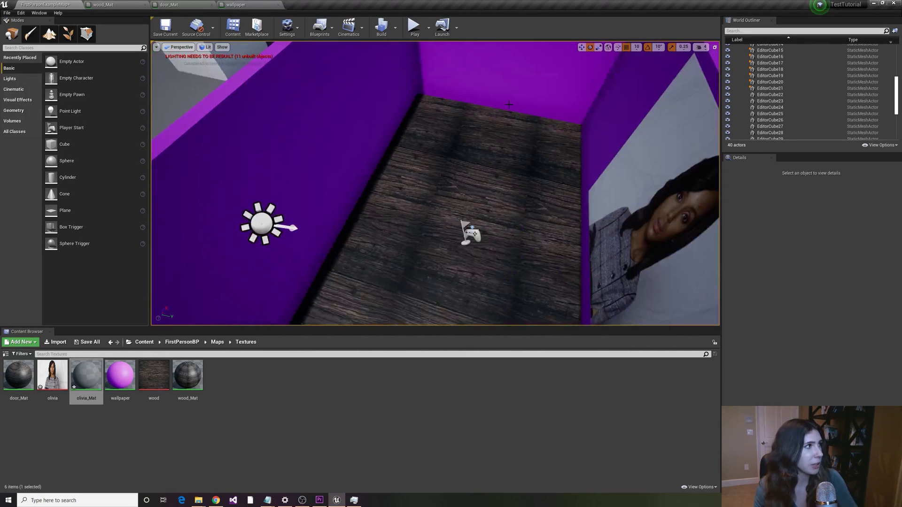
left_click_drag(96, 141, 498, 104)
key("w")
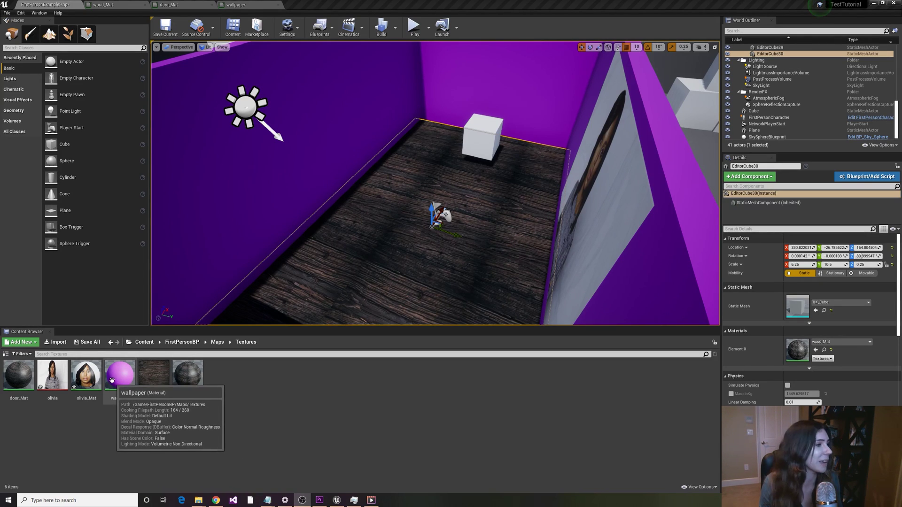
- Duplicate the wallpaper material as 'lamp' and open it in the Material Editor
right_click(118, 378)
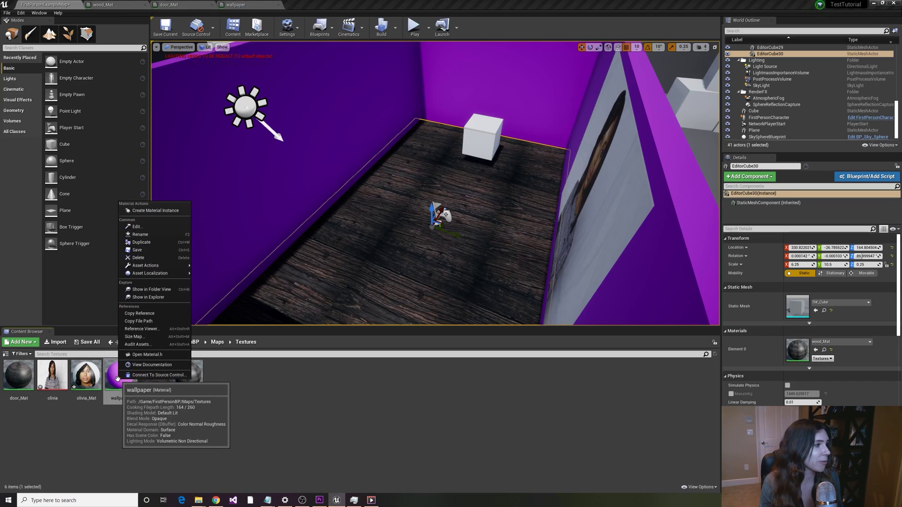
left_click(151, 242)
type("lamp")
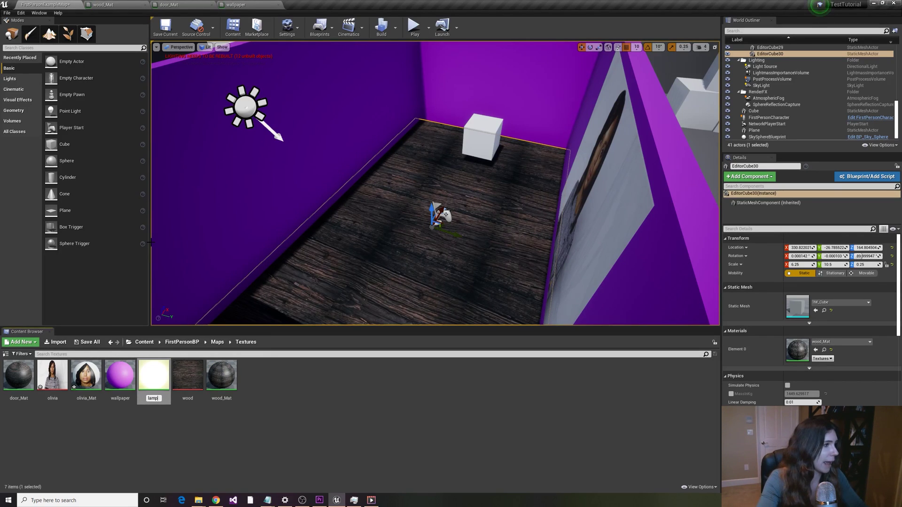
key("Return")
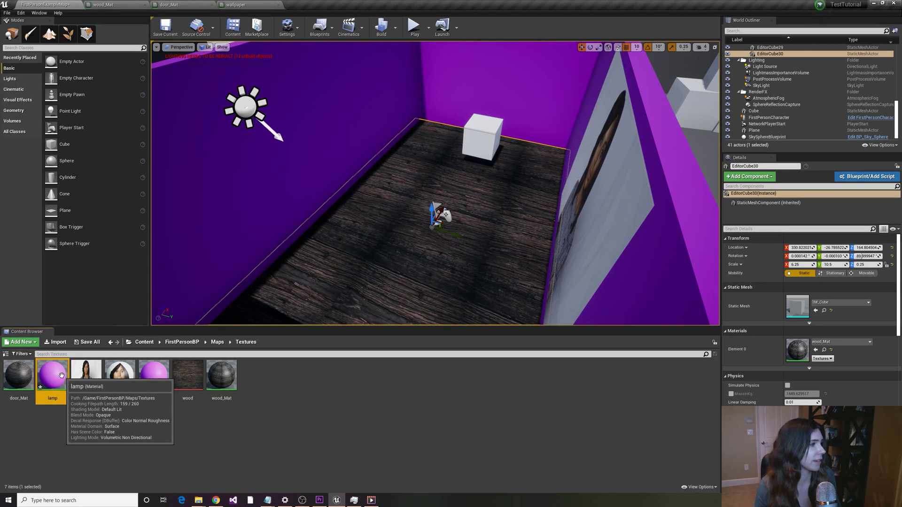
double_click(62, 375)
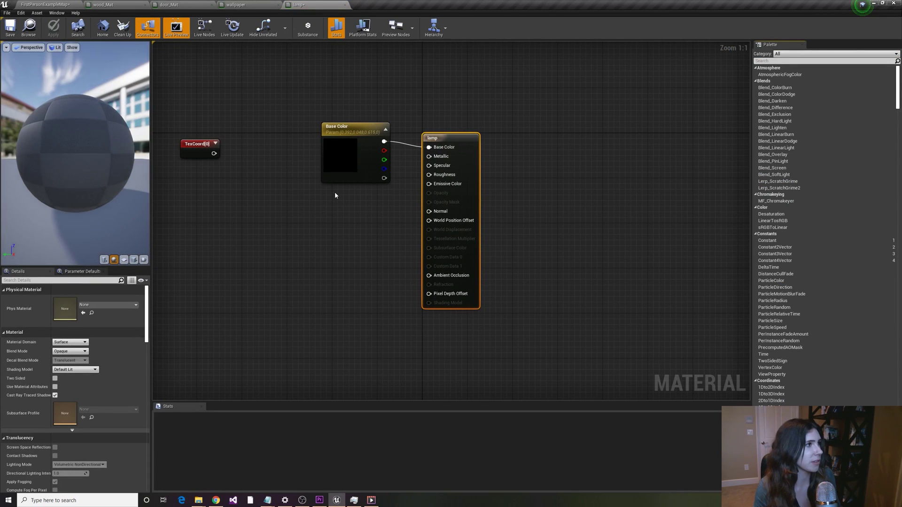
- Select the Base Color parameter node and duplicate it with Ctrl+W
right_click_drag(335, 195, 413, 204)
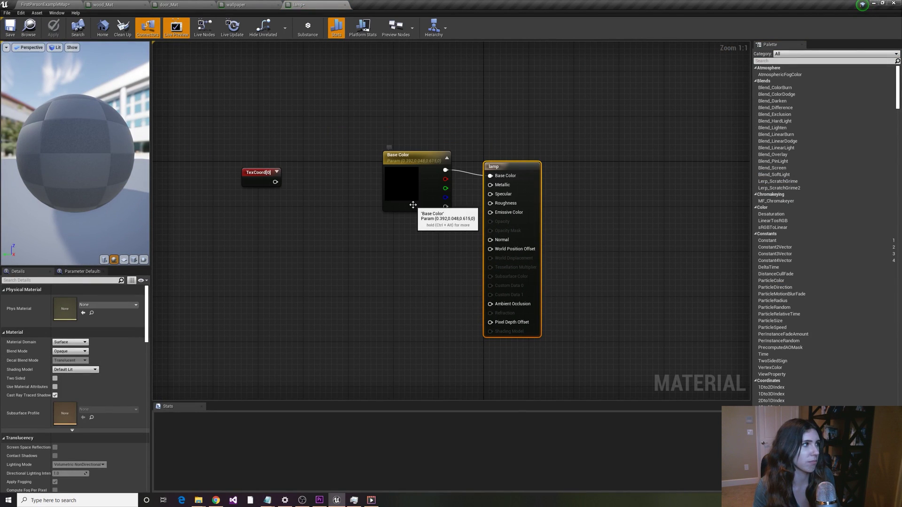
left_click(412, 205)
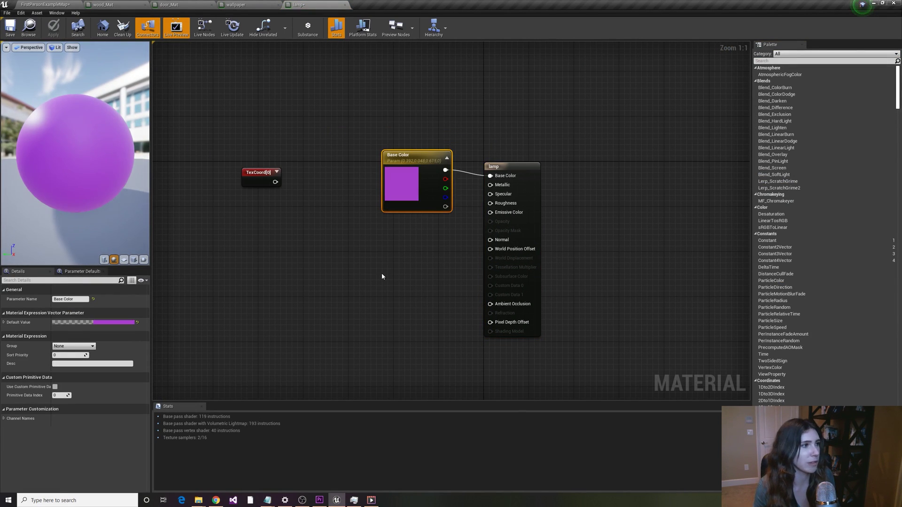
left_click_drag(348, 132, 429, 224)
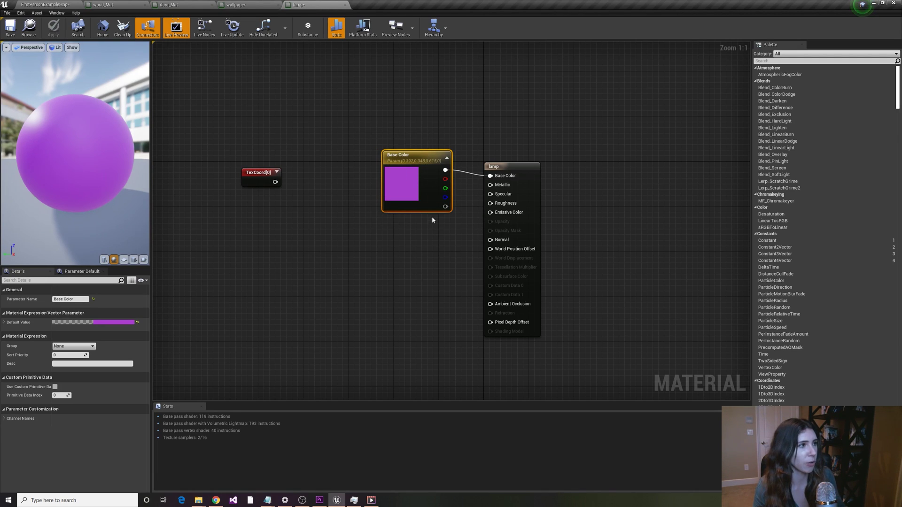
key("ctrl+w")
- Move the duplicated Base Color parameter below the original and well to the left
left_click_drag(528, 257, 494, 216)
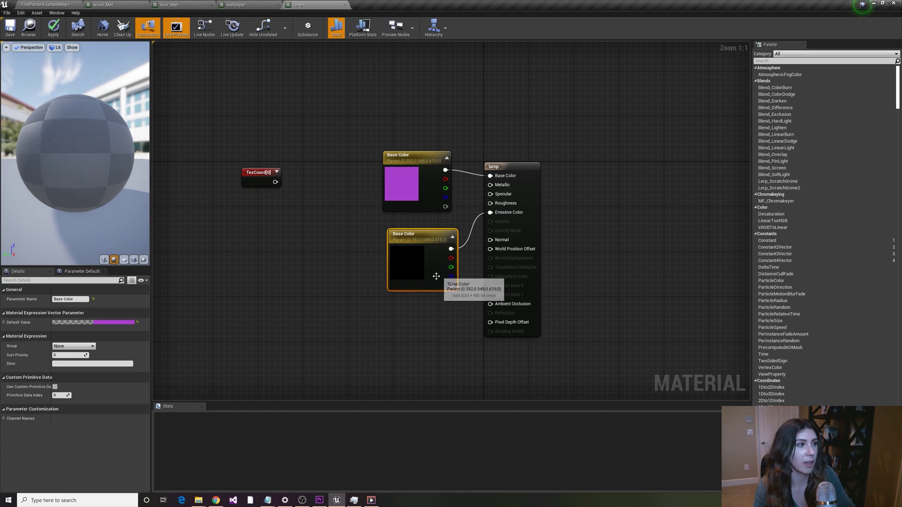
left_click_drag(414, 288, 408, 288)
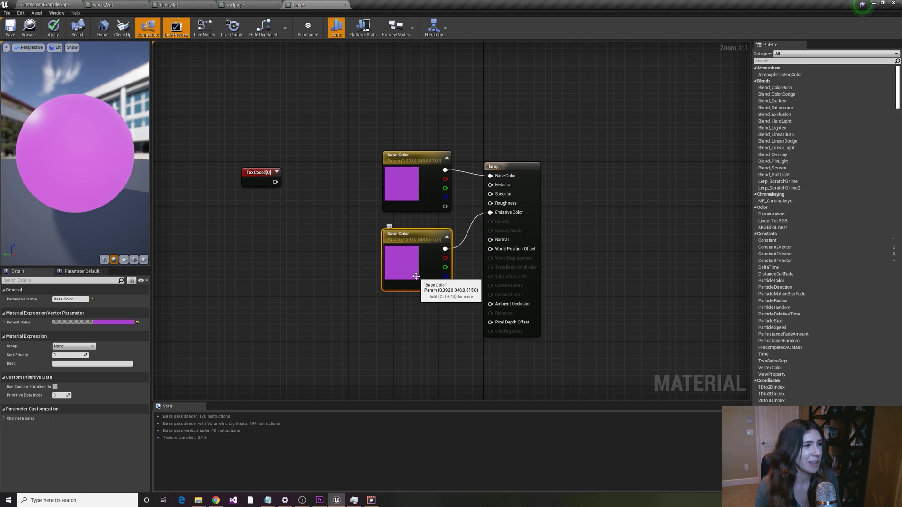
left_click_drag(403, 271, 300, 287)
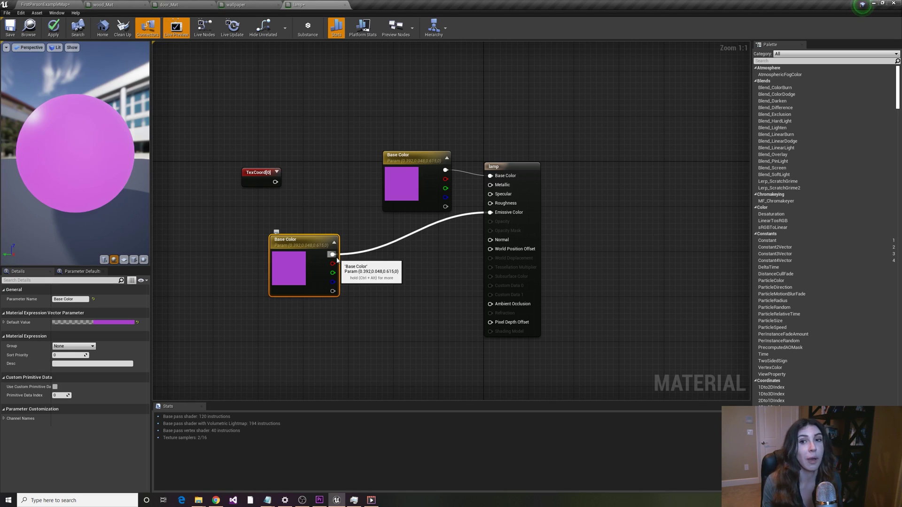
left_click_drag(337, 259, 394, 247)
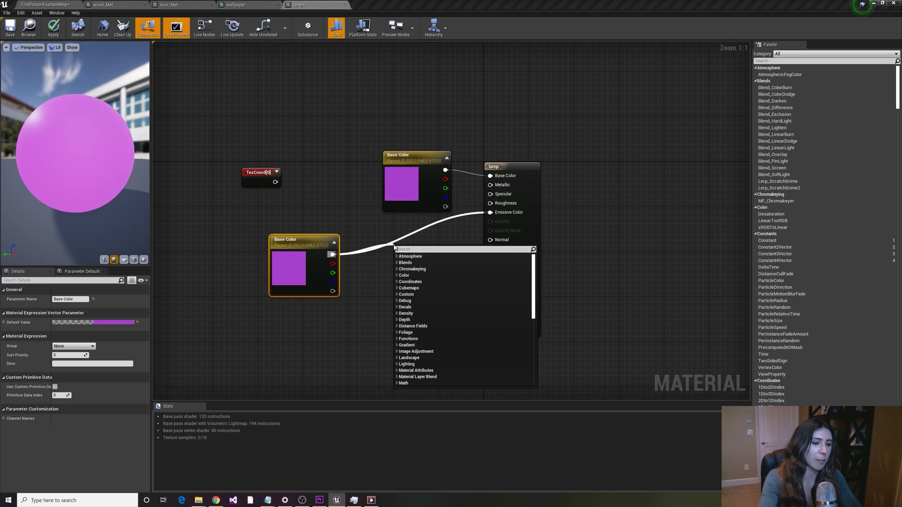
- Insert a Multiply node between the emissive Base Color parameter and Emissive Color
type("multi")
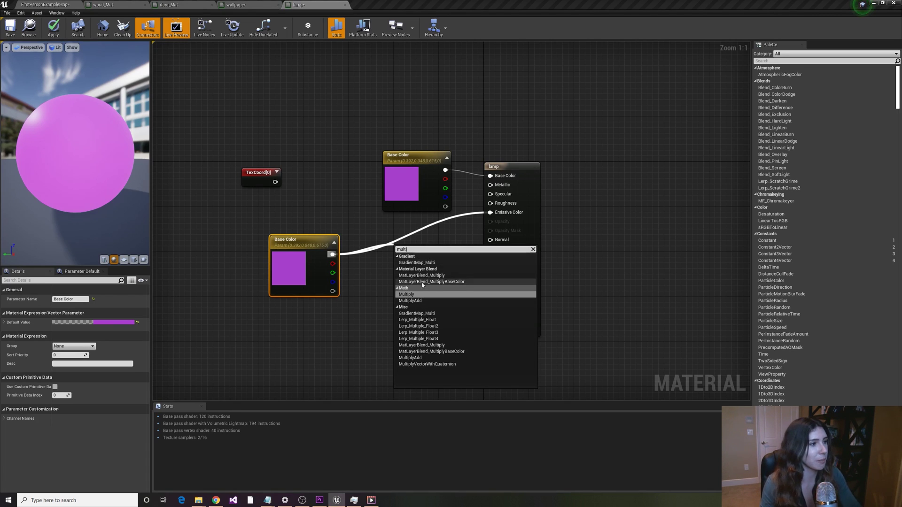
left_click(418, 294)
left_click_drag(417, 265, 497, 215)
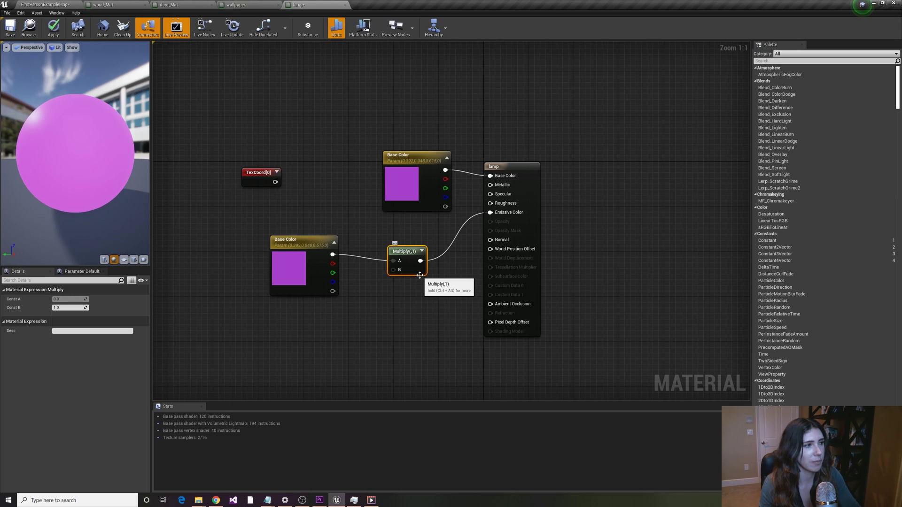
left_click_drag(419, 274, 402, 268)
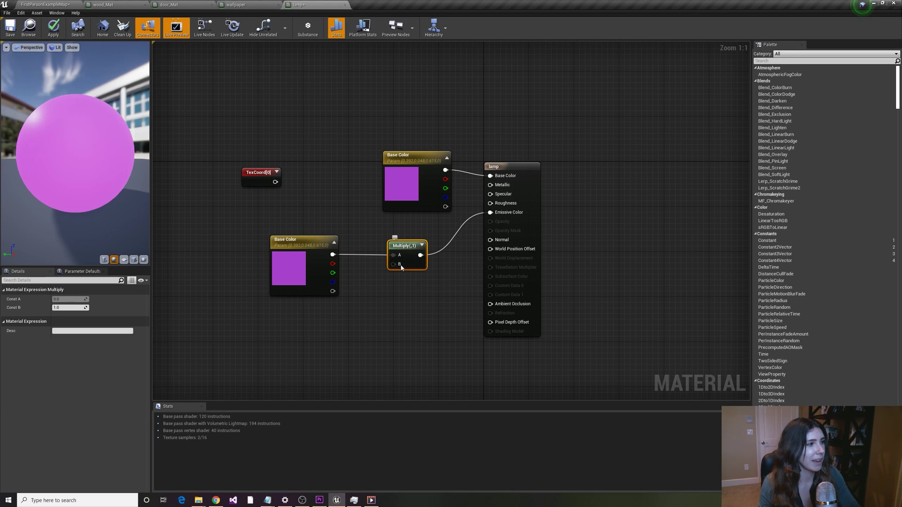
- Set the emissive Base Color parameter's default value to a full-brightness light peach
left_click(281, 270)
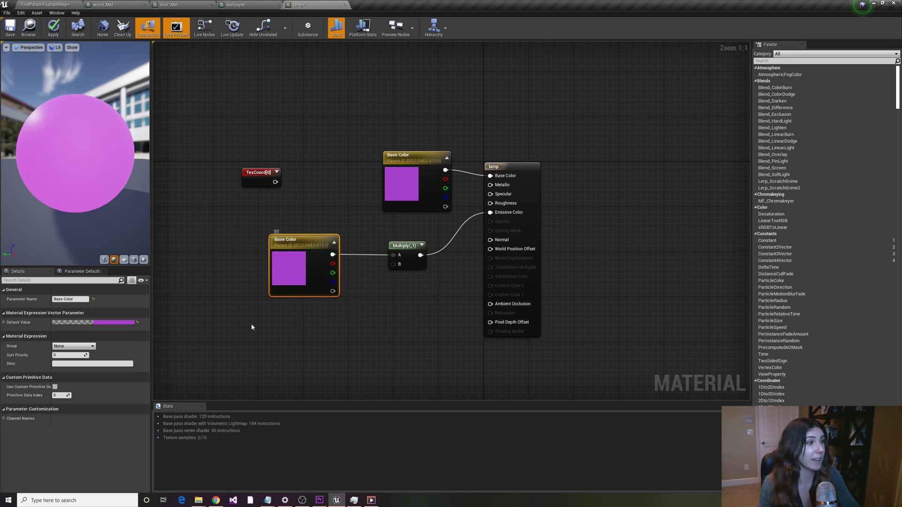
left_click(118, 324)
left_click_drag(176, 368, 172, 369)
left_click_drag(220, 350, 221, 331)
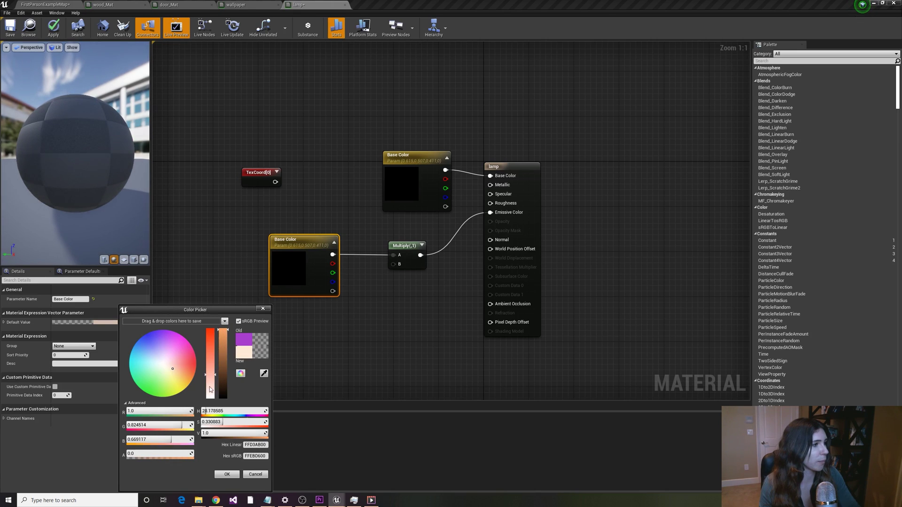
left_click(227, 474)
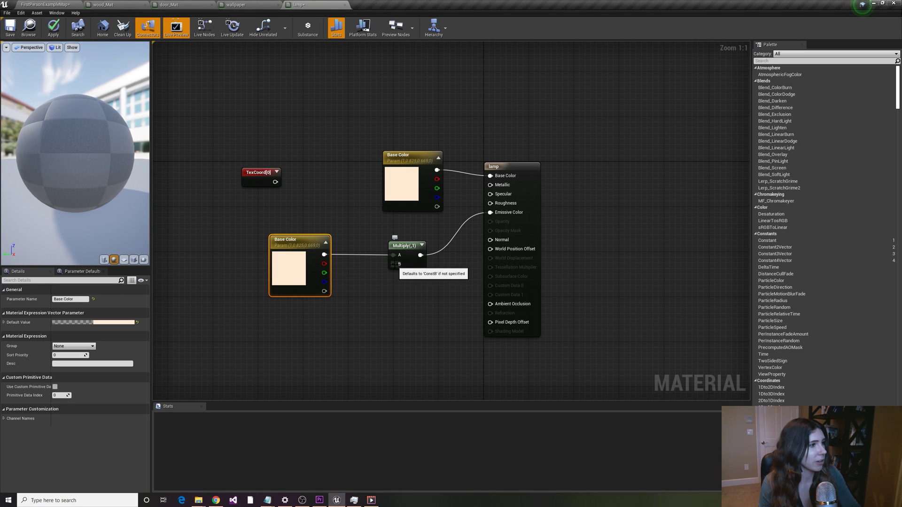
left_click(398, 262)
- Set the Multiply node's Const B to 8, then save and apply the lamp material
left_click(68, 308)
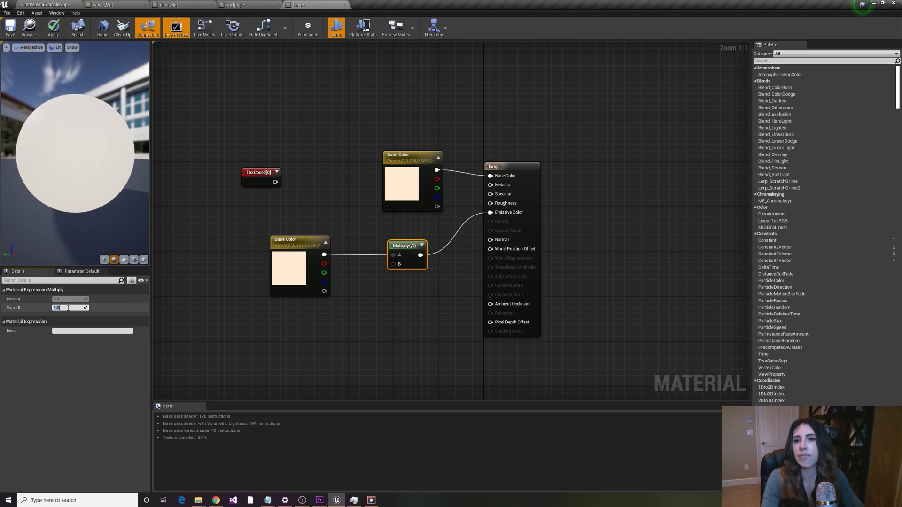
type("8")
key("Return")
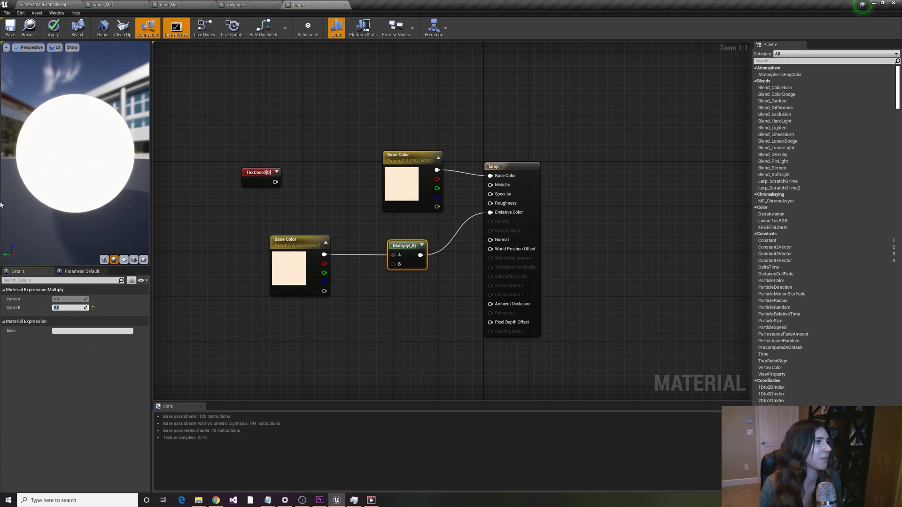
left_click(13, 33)
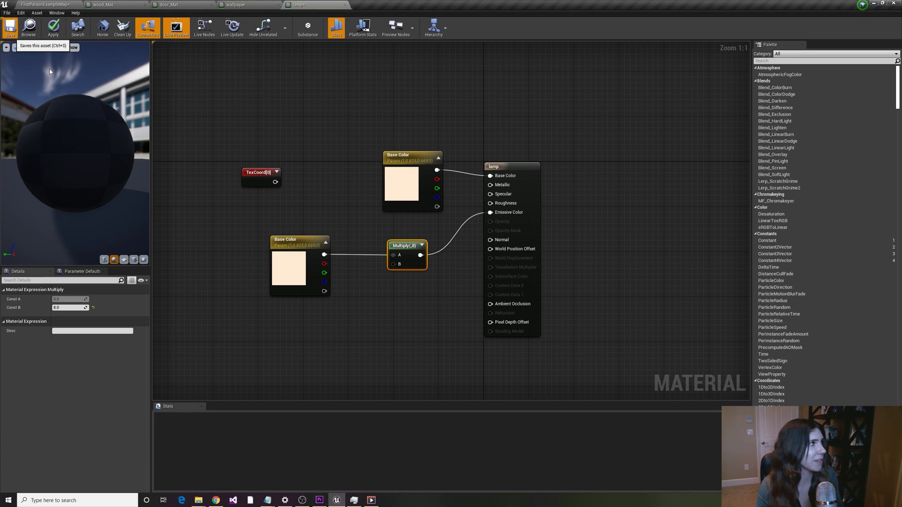
left_click(55, 29)
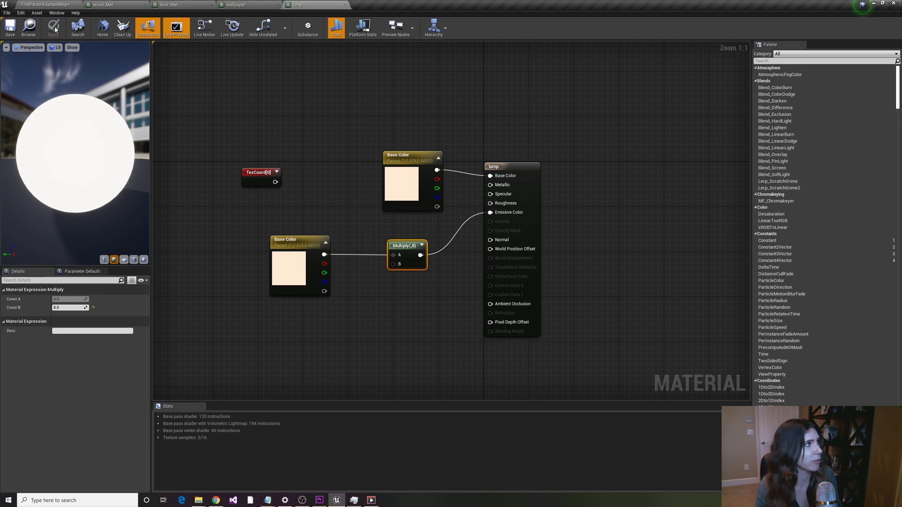
- Apply the lamp material to the white cube in the level and check it
left_click(45, 4)
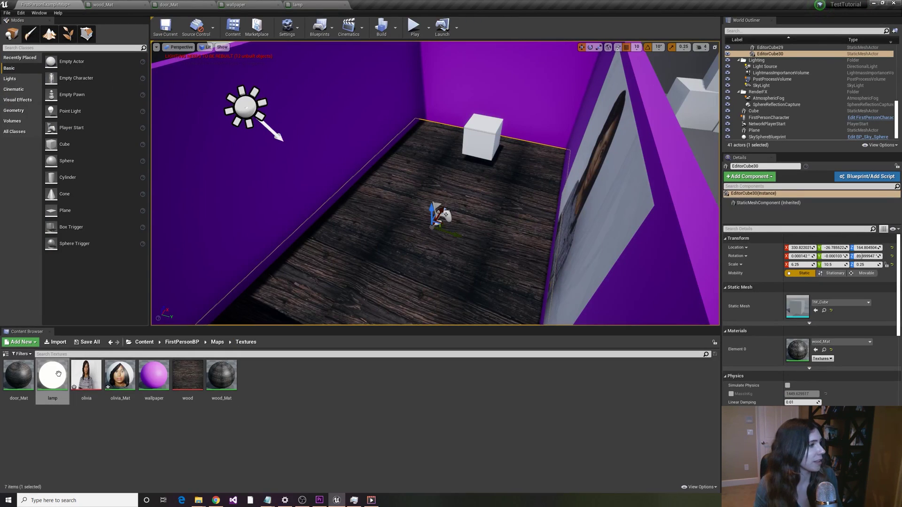
left_click_drag(52, 376, 479, 145)
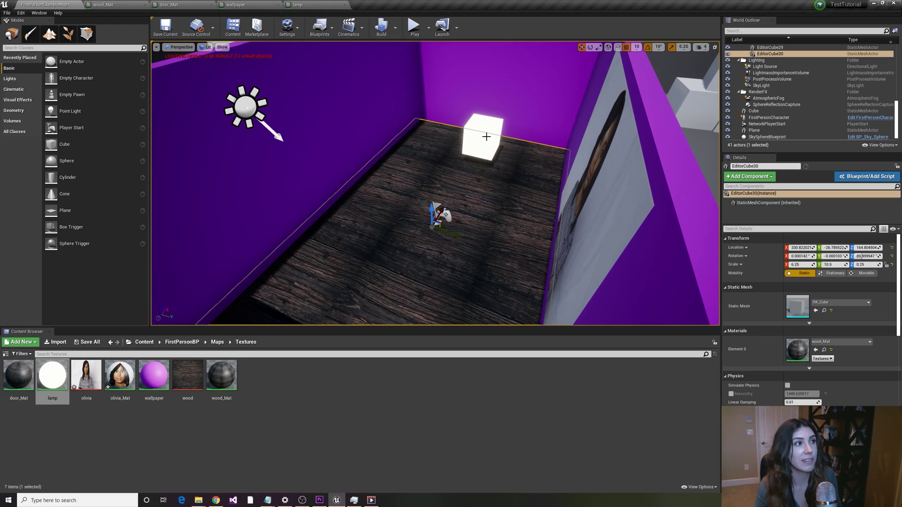
left_click(486, 137)
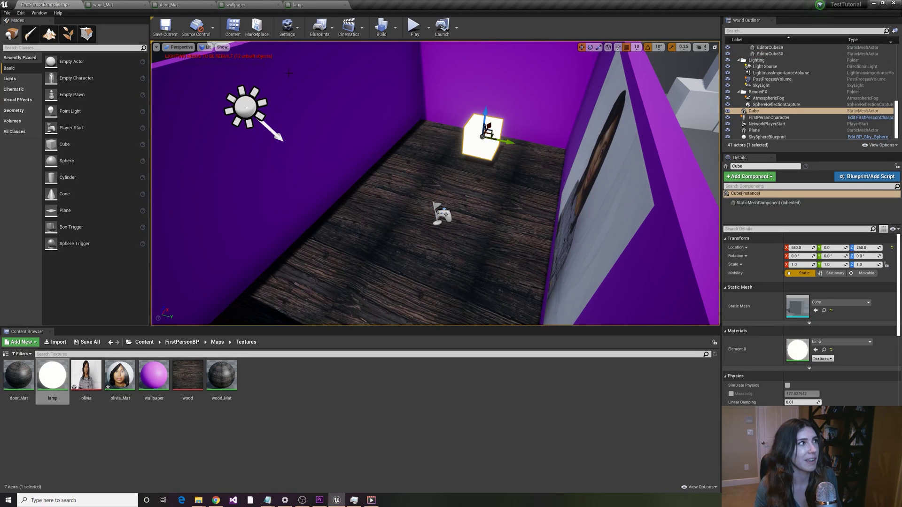
left_click(304, 5)
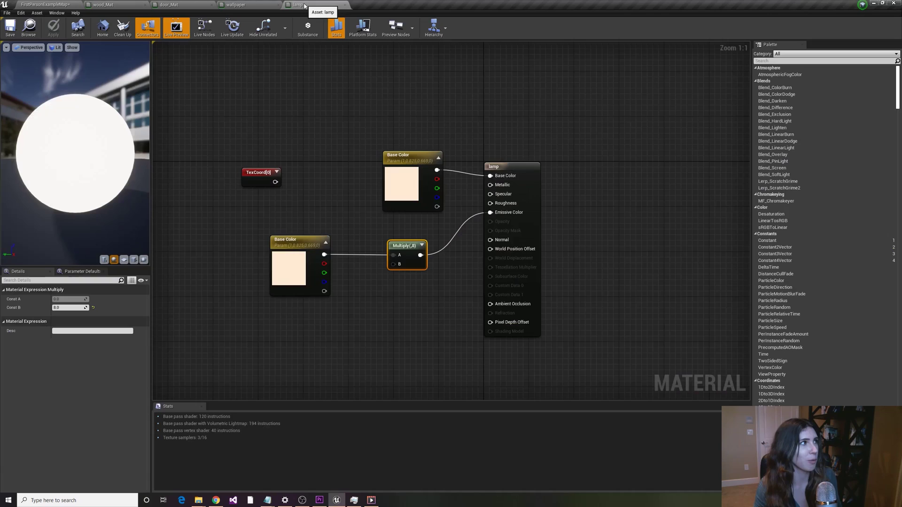
- Set the lamp material's Multiply node Const B to 50, apply it, and return to FirstPersonExampleMap
left_click(296, 267)
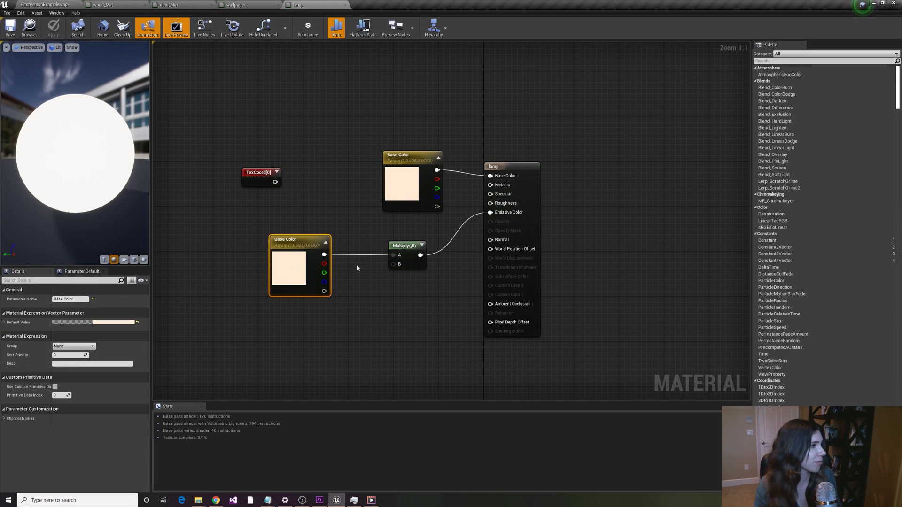
left_click(409, 252)
left_click(73, 308)
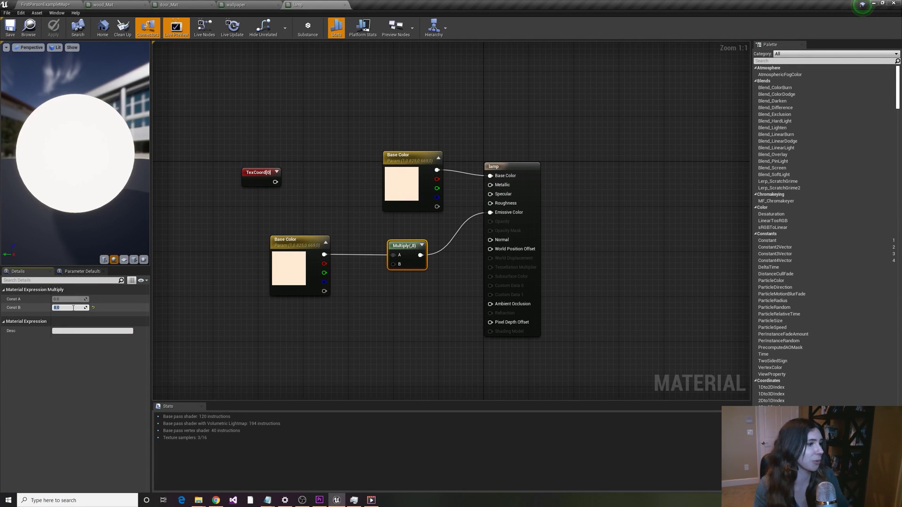
type("50")
key("Return")
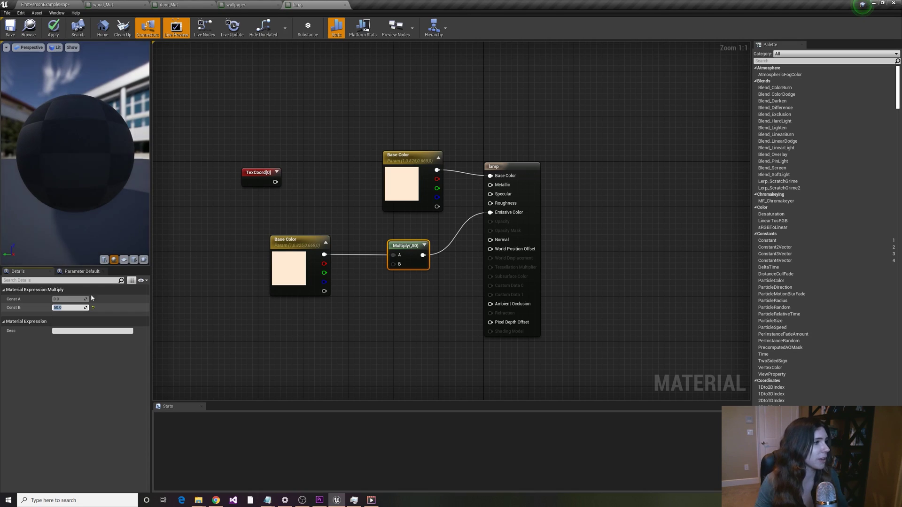
left_click(53, 29)
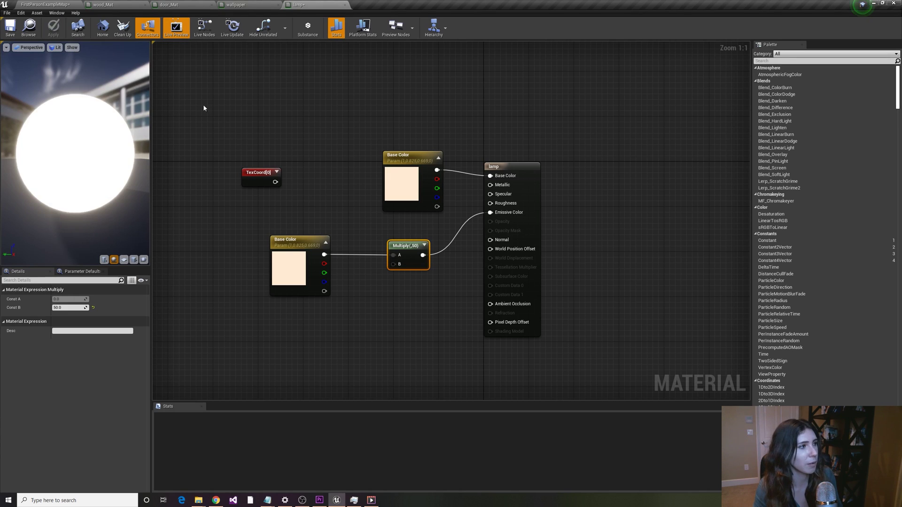
left_click(49, 6)
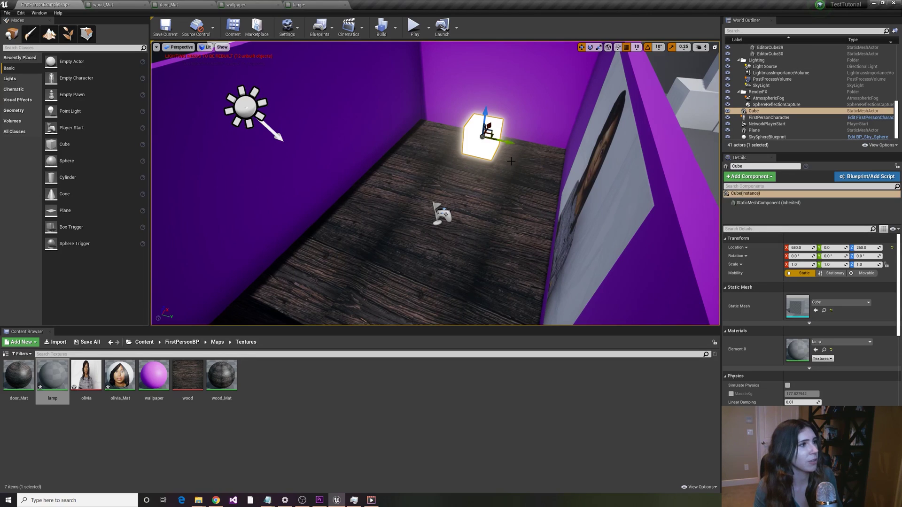
- Start a Play session and walk forward with W through the doorway into the purple room
left_click(413, 27)
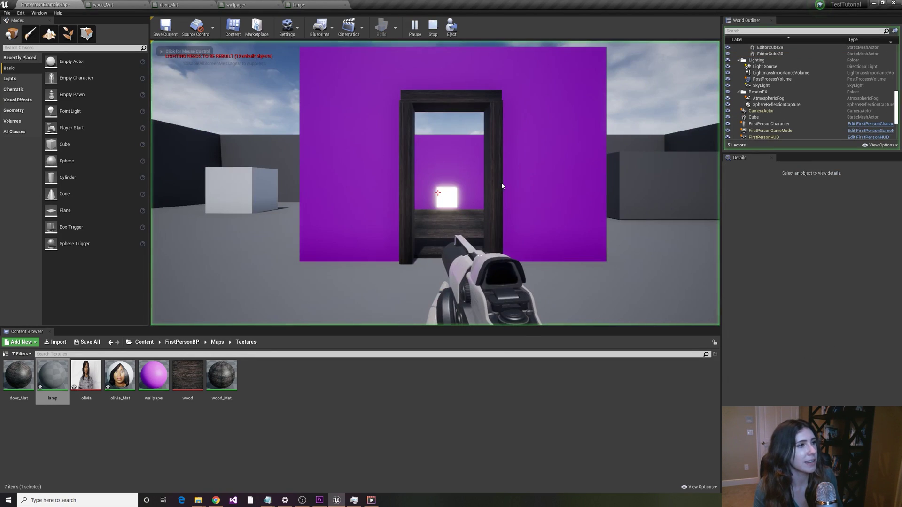
left_click(491, 180)
key("w")
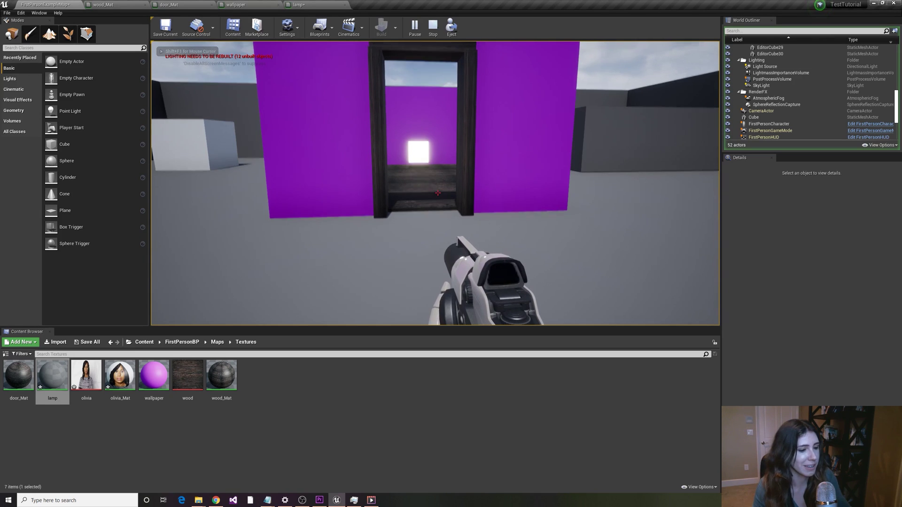
key("w")
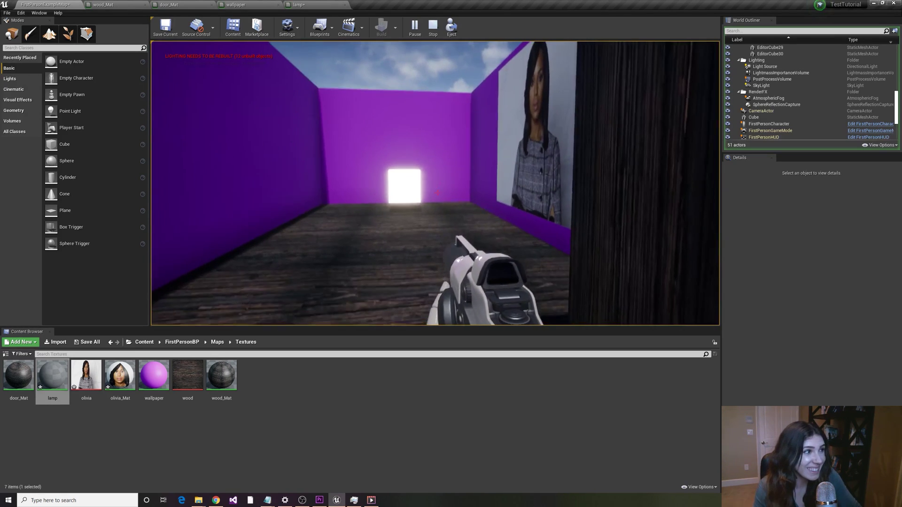